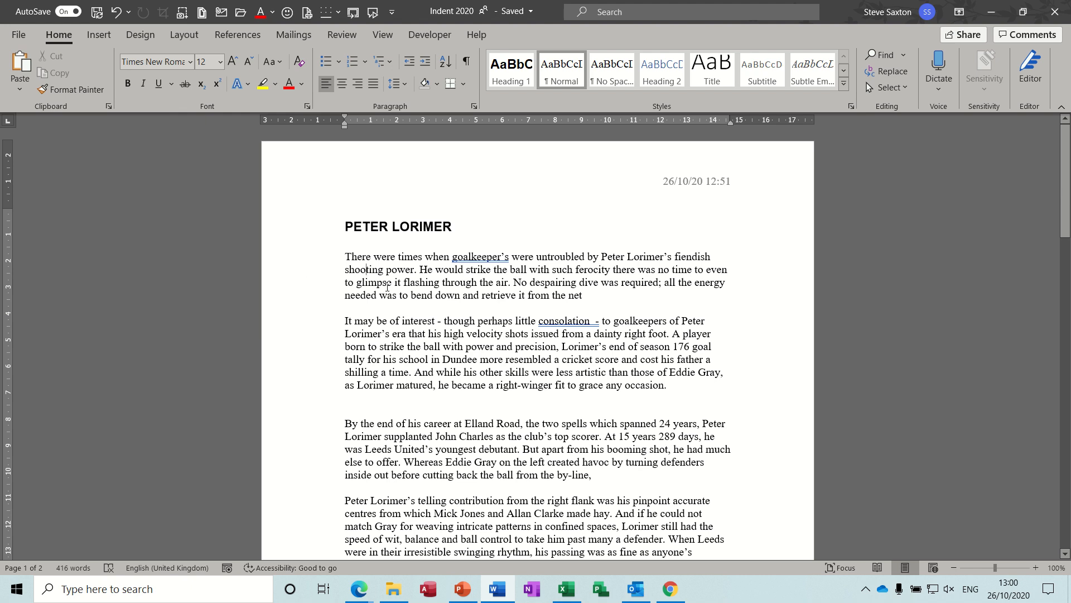
- Increase the first paragraph's left indent by one level
left_click(367, 270)
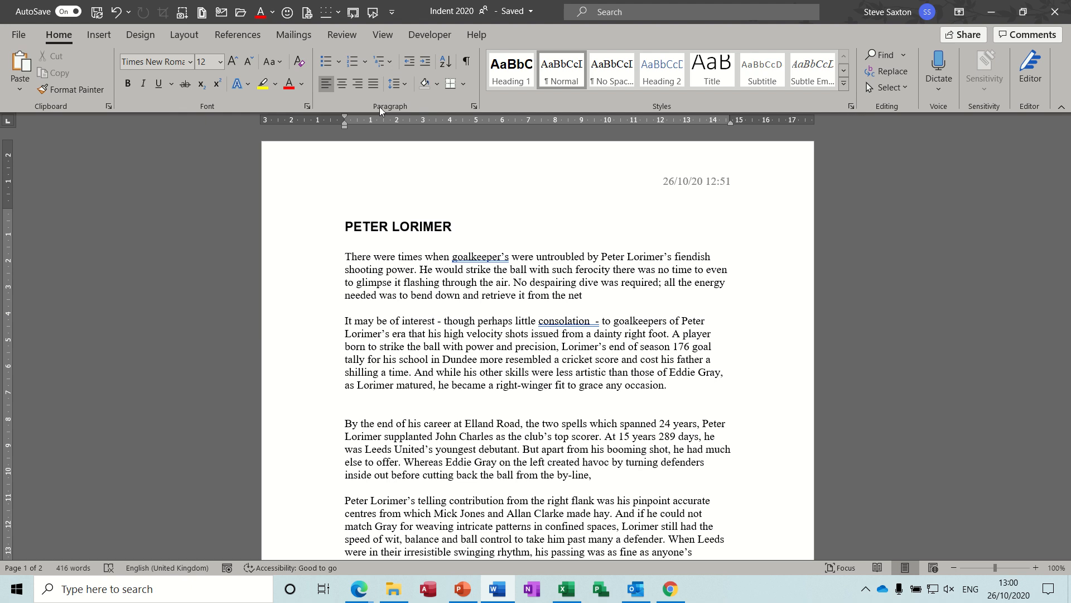
left_click(425, 63)
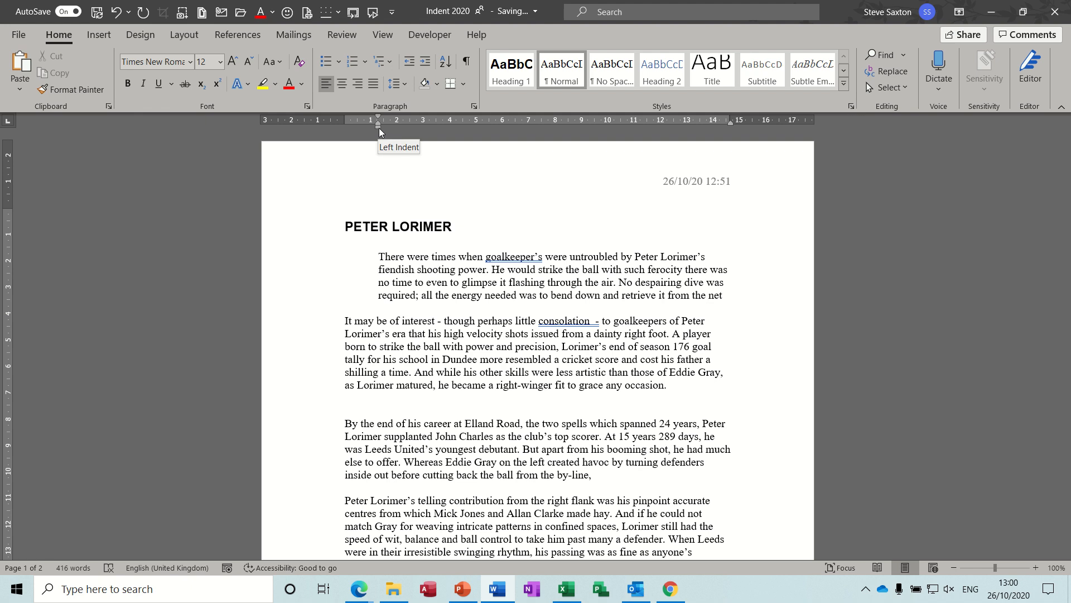
left_click_drag(380, 128, 380, 128)
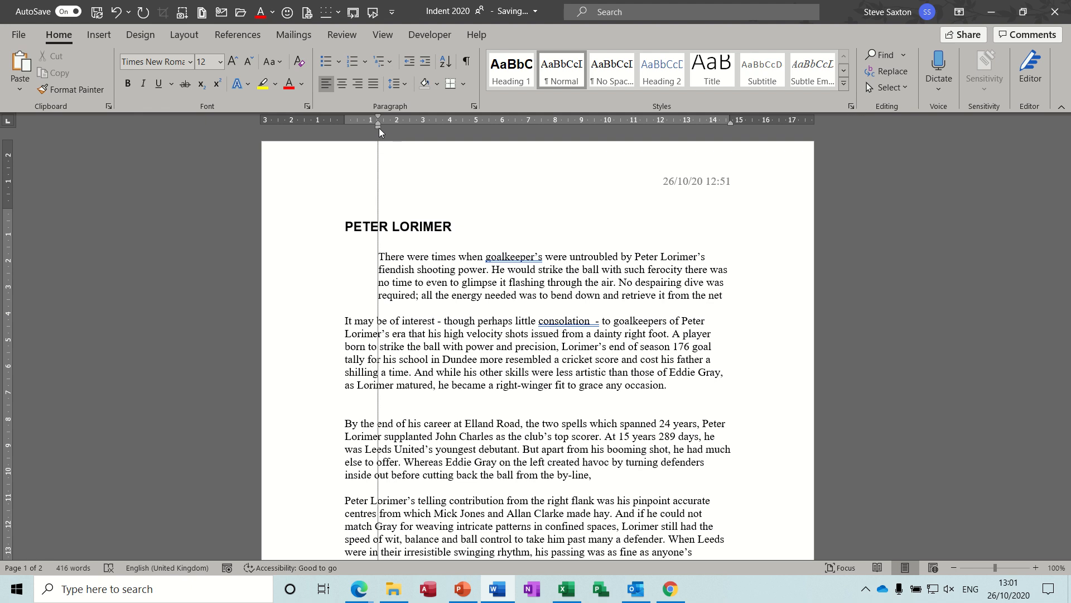
left_click_drag(380, 129, 380, 128)
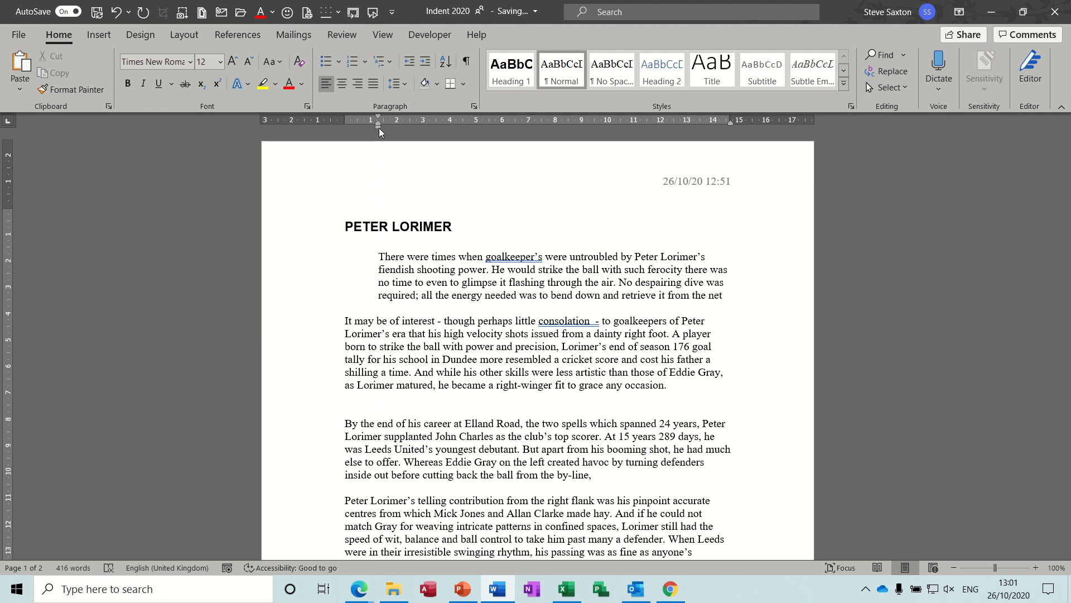
- Check that the ruler is shown and drag the first paragraph's left indent back to the margin
left_click(382, 39)
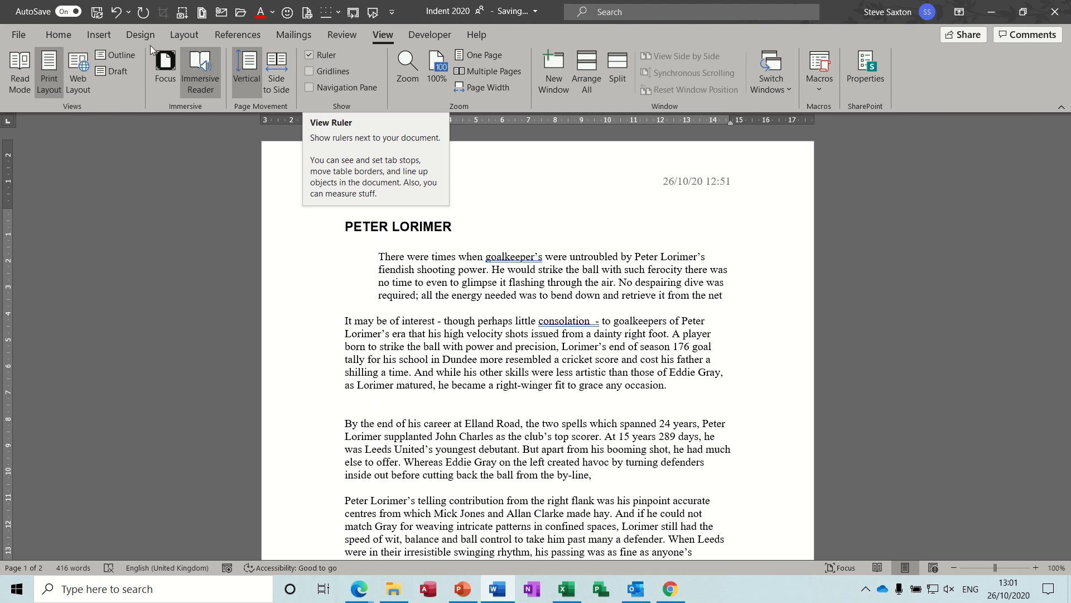
left_click(62, 38)
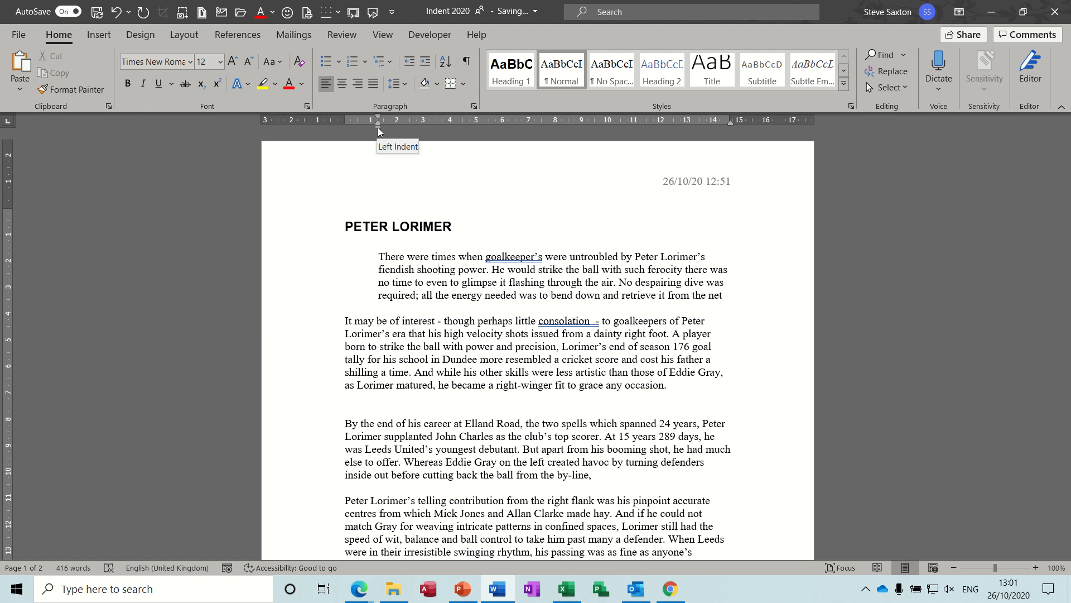
mouse_move(378, 127)
left_mouse_down()
mouse_move(409, 127)
mouse_move(346, 126)
left_mouse_up()
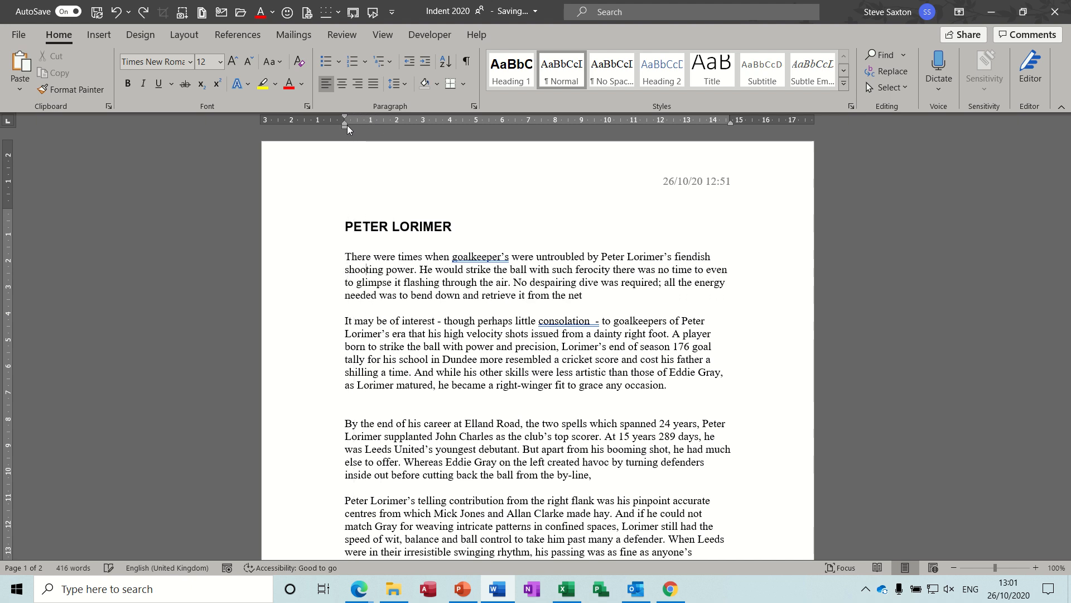
- Increase the first paragraph's indent by three levels
left_click(425, 63)
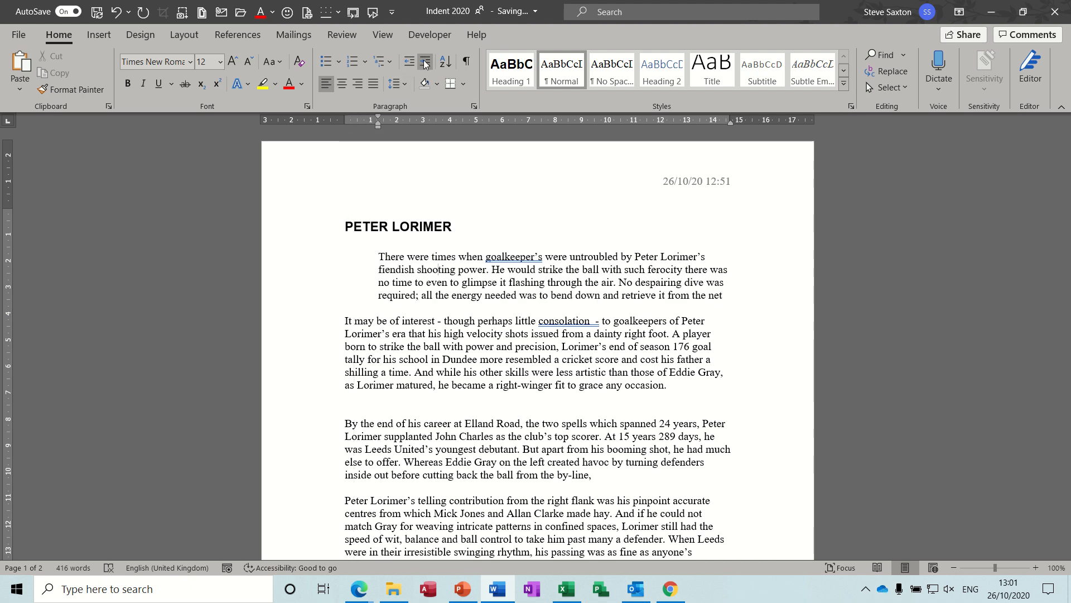
left_click(425, 63)
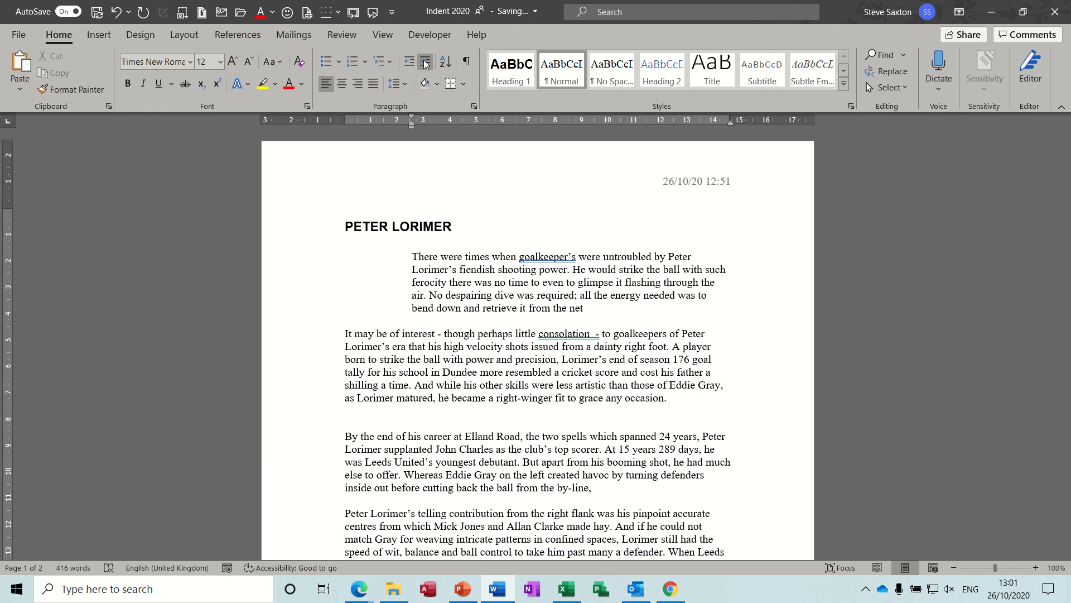
left_click(425, 64)
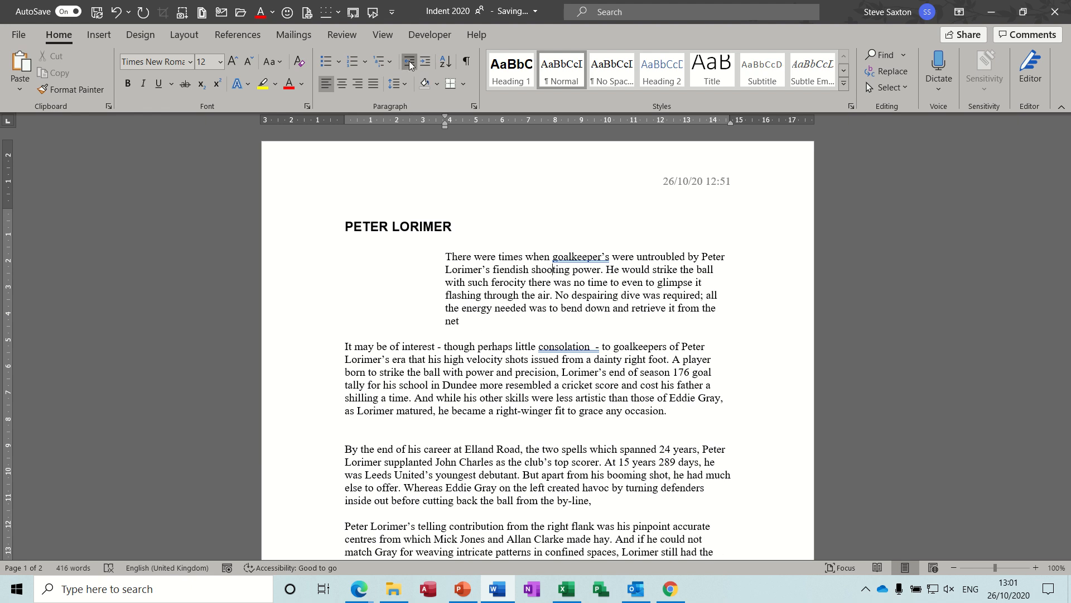
- Decrease the first paragraph's indent by three levels back to the margin
left_click(409, 63)
left_click(409, 61)
left_click(410, 62)
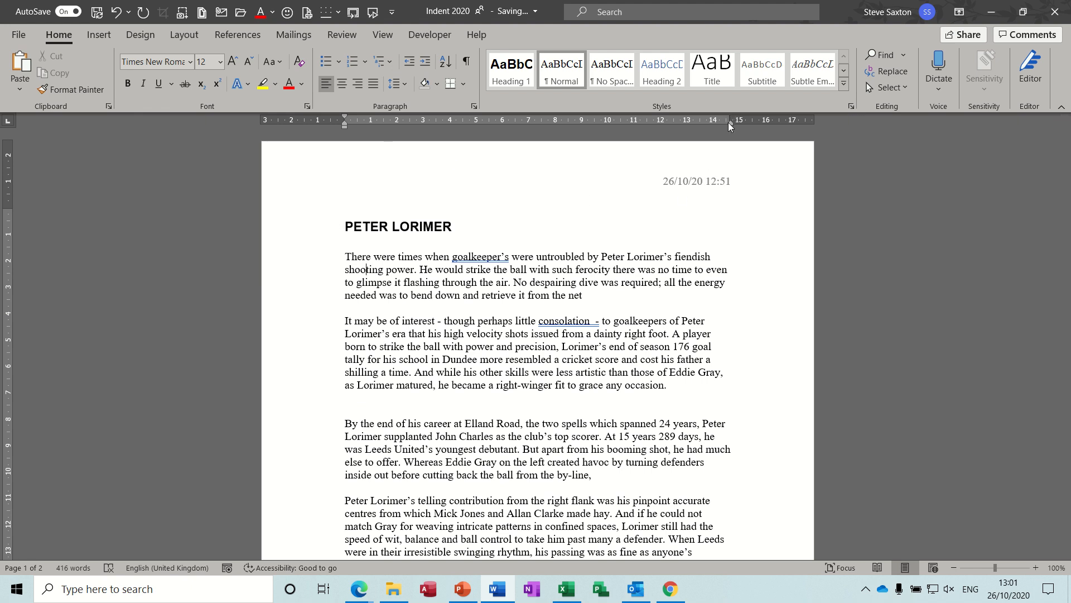
- Select the first two paragraphs and set their first-line indent to about 2 cm
mouse_move(729, 123)
left_mouse_down()
mouse_move(622, 126)
mouse_move(730, 125)
left_mouse_up()
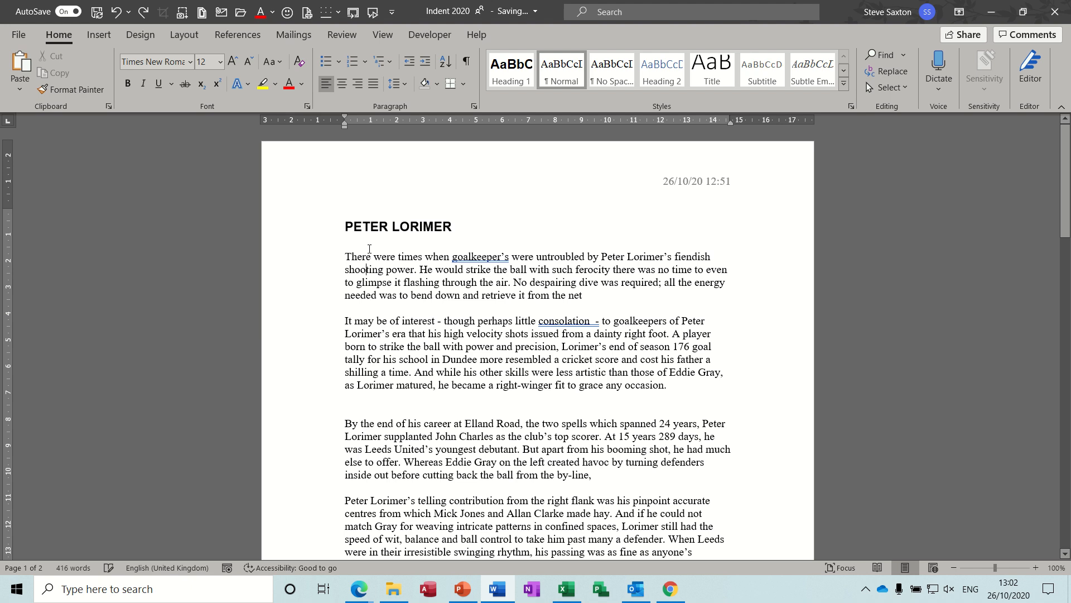
left_click_drag(316, 262, 317, 385)
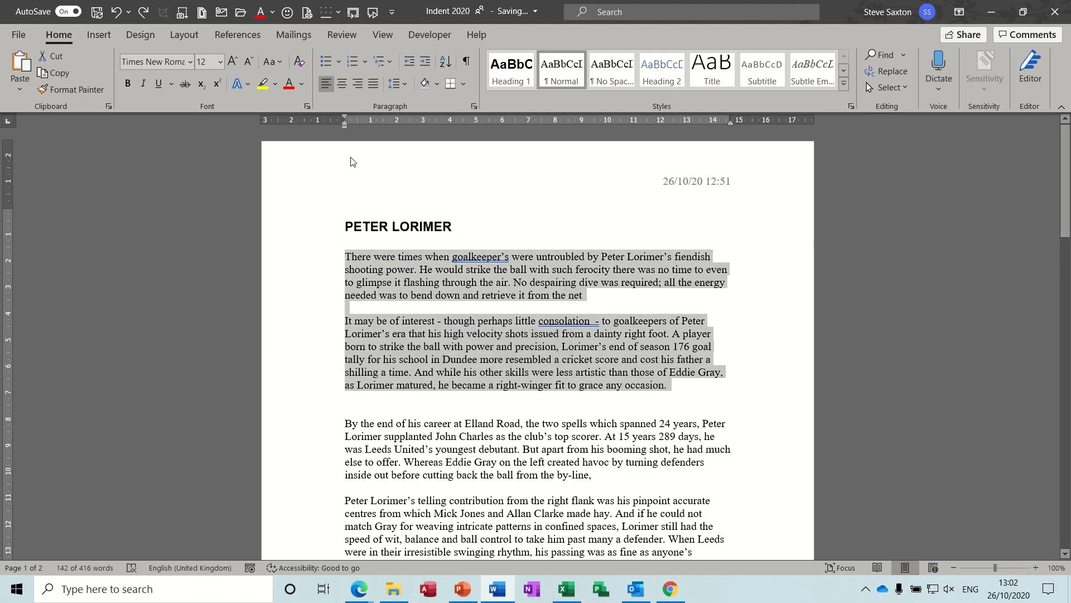
mouse_move(344, 127)
left_mouse_down()
mouse_move(395, 125)
mouse_move(346, 129)
left_mouse_up()
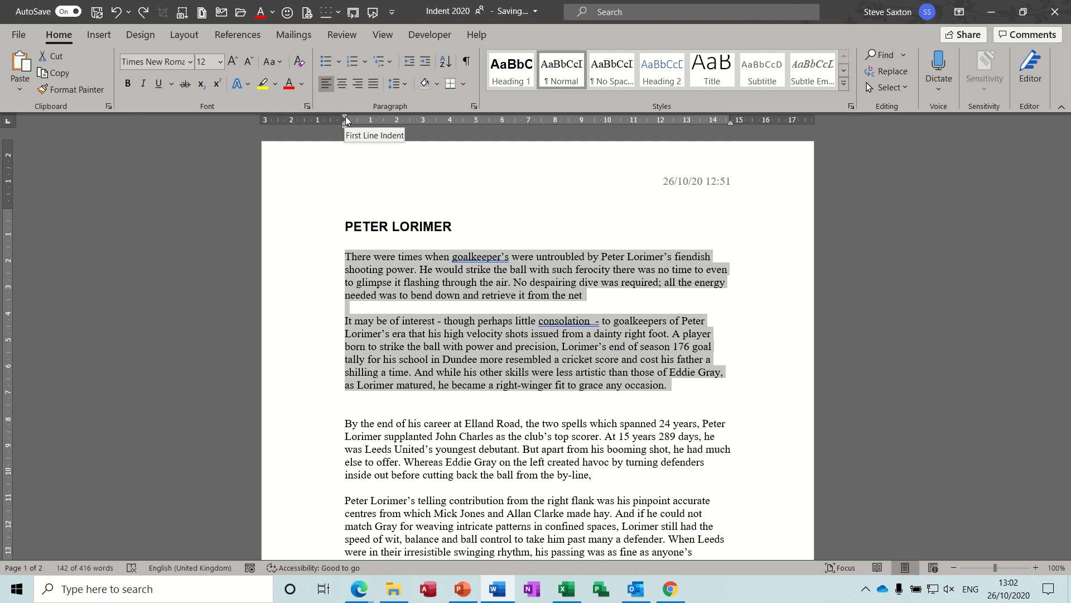
left_click_drag(344, 118, 395, 119)
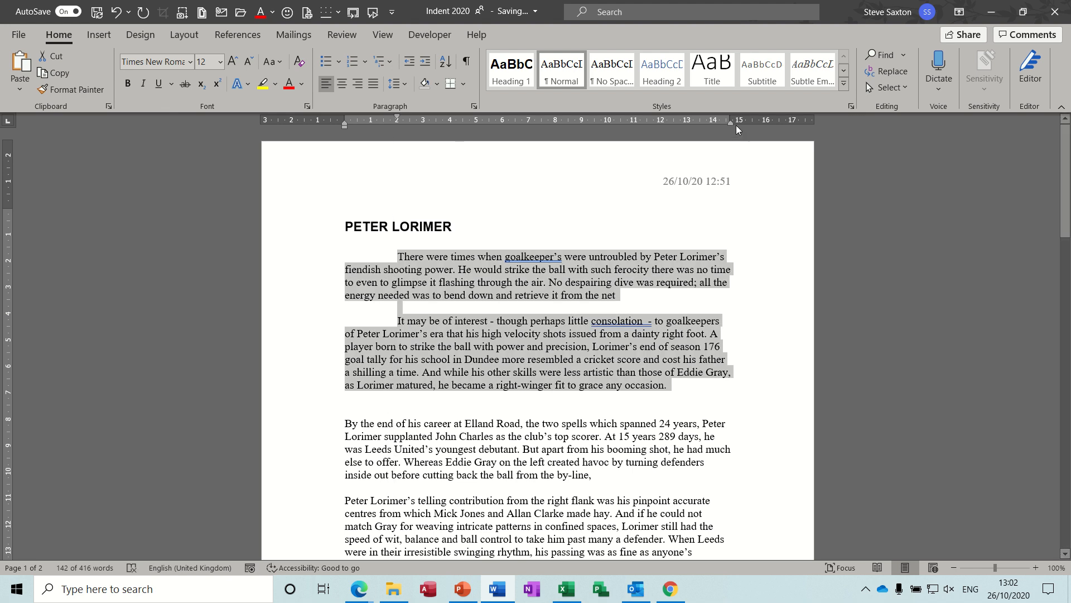
- Move the selected paragraphs' right indent to about 12 cm and justify them
left_click_drag(732, 122, 670, 126)
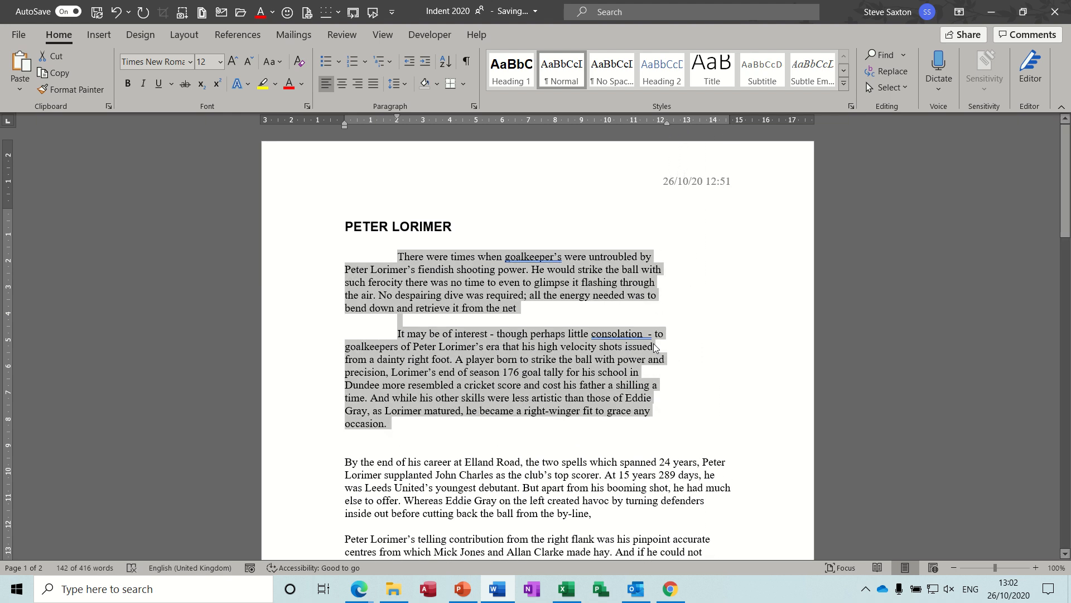
left_click(372, 87)
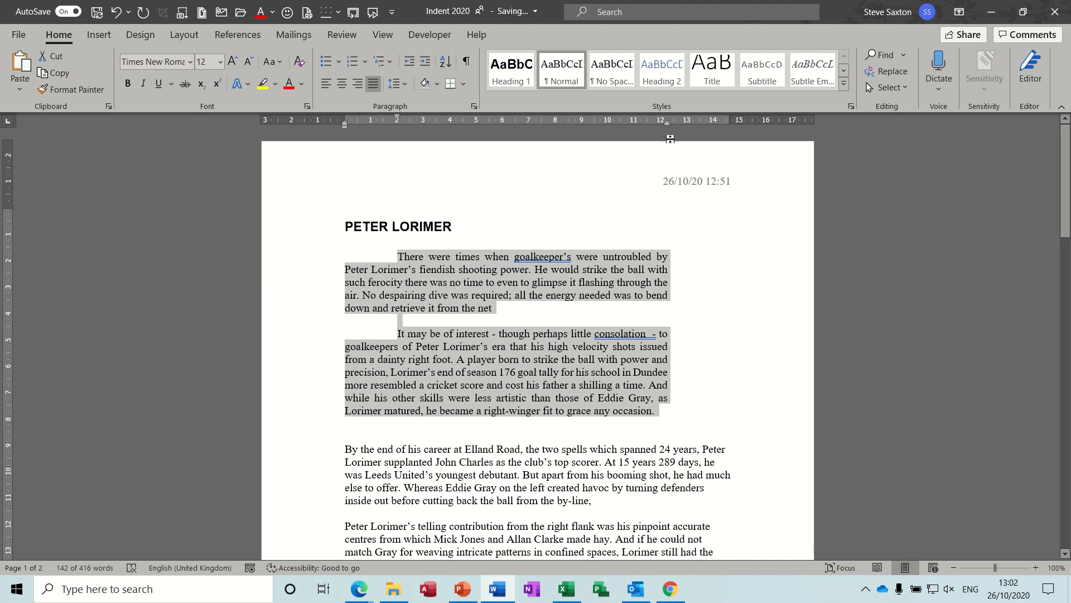
left_click_drag(667, 124, 667, 124)
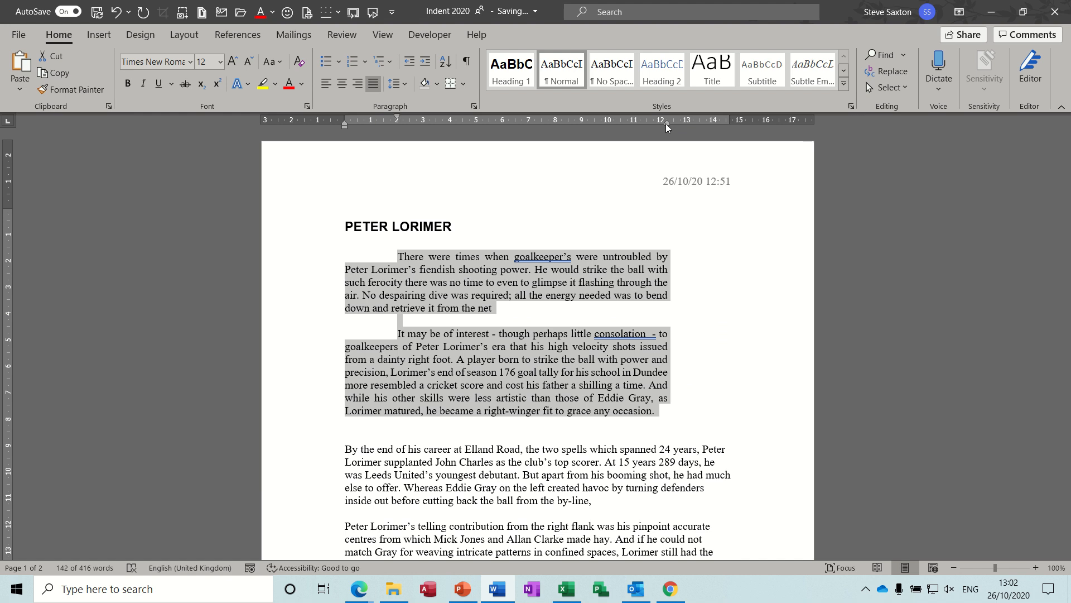
- Clear the paragraph formatting of the selected paragraphs, undo it, and redo it
key("ctrl+q")
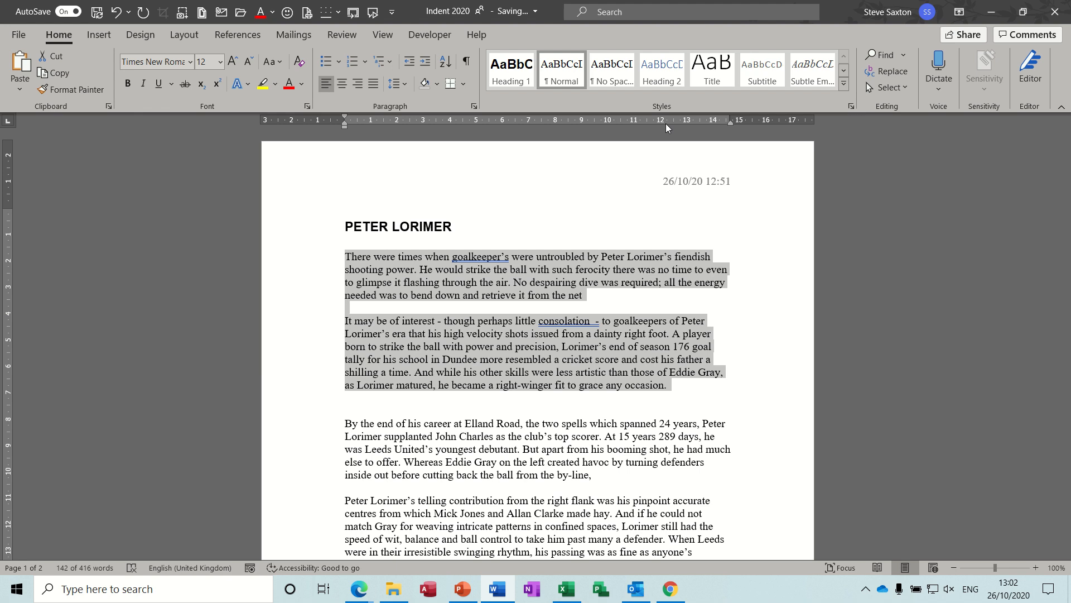
key("ctrl+z")
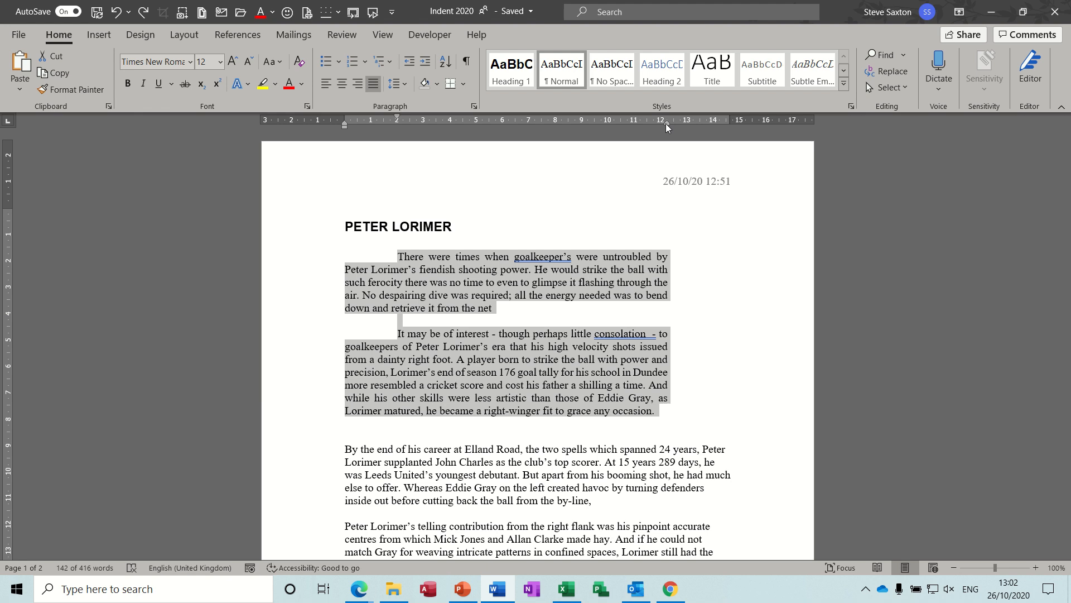
key("ctrl+y")
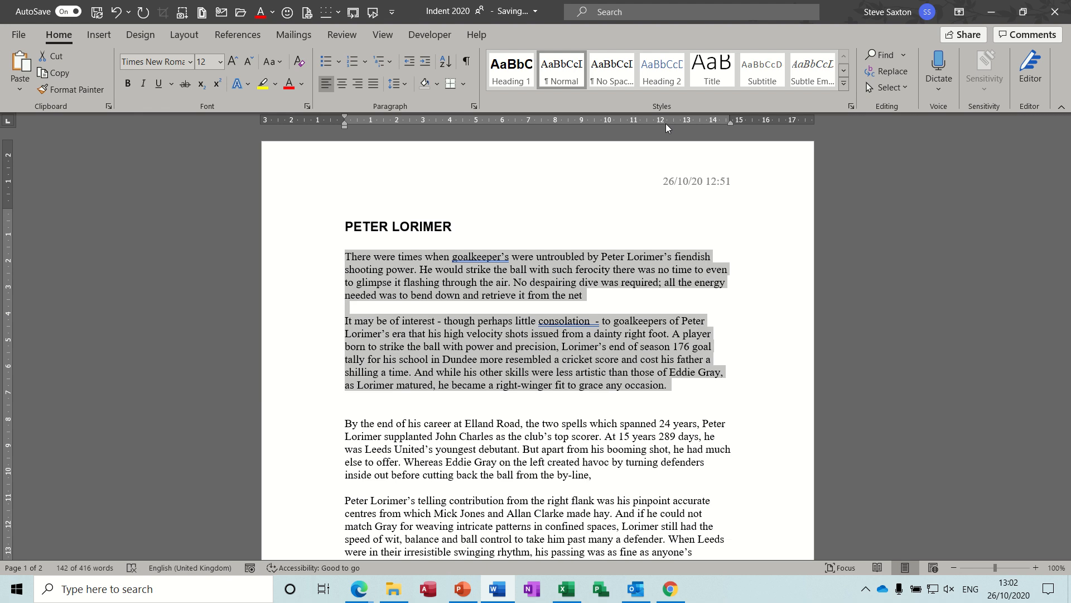
- Set the first paragraph's first-line indent to about 2 cm
left_click(327, 167)
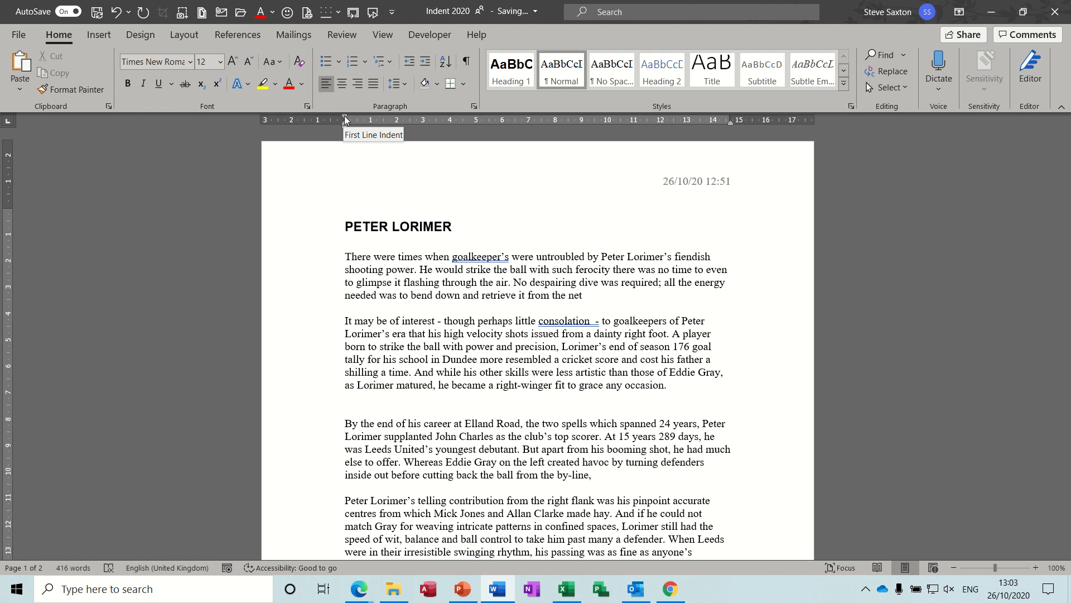
left_click_drag(344, 116, 394, 117)
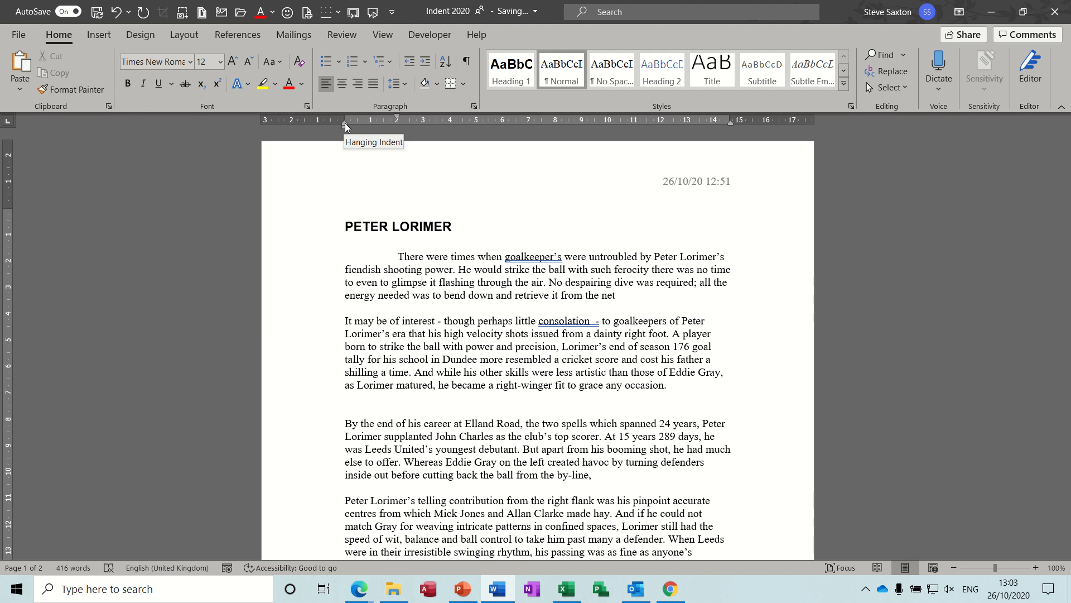
- Adjust the first paragraph's hanging indent to about 4 cm, then to about 2 cm
left_click_drag(345, 122, 449, 116)
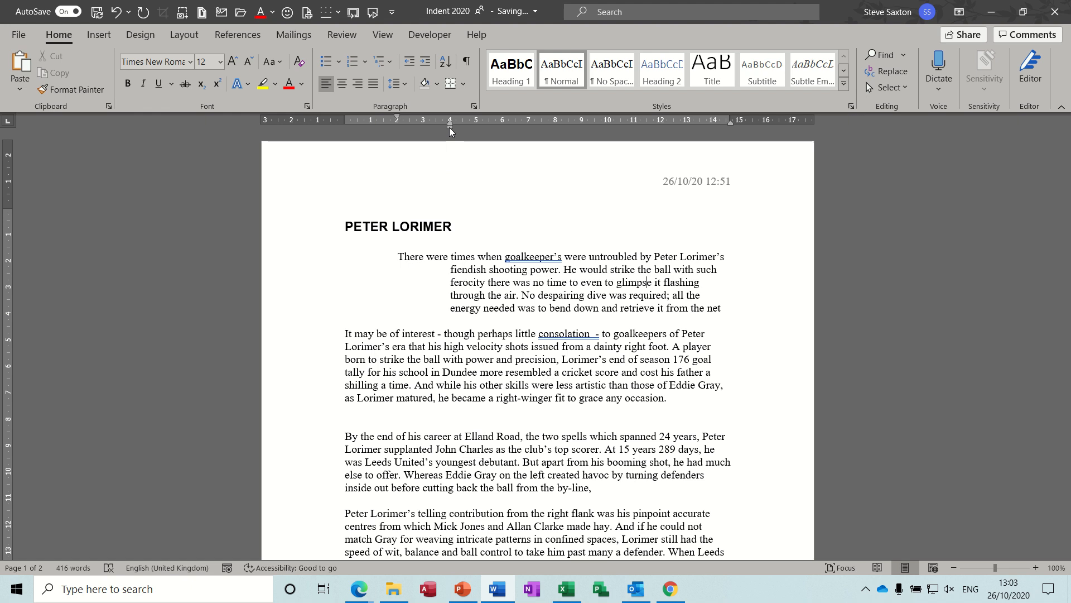
mouse_move(450, 127)
left_mouse_down()
mouse_move(493, 129)
mouse_move(404, 124)
left_mouse_up()
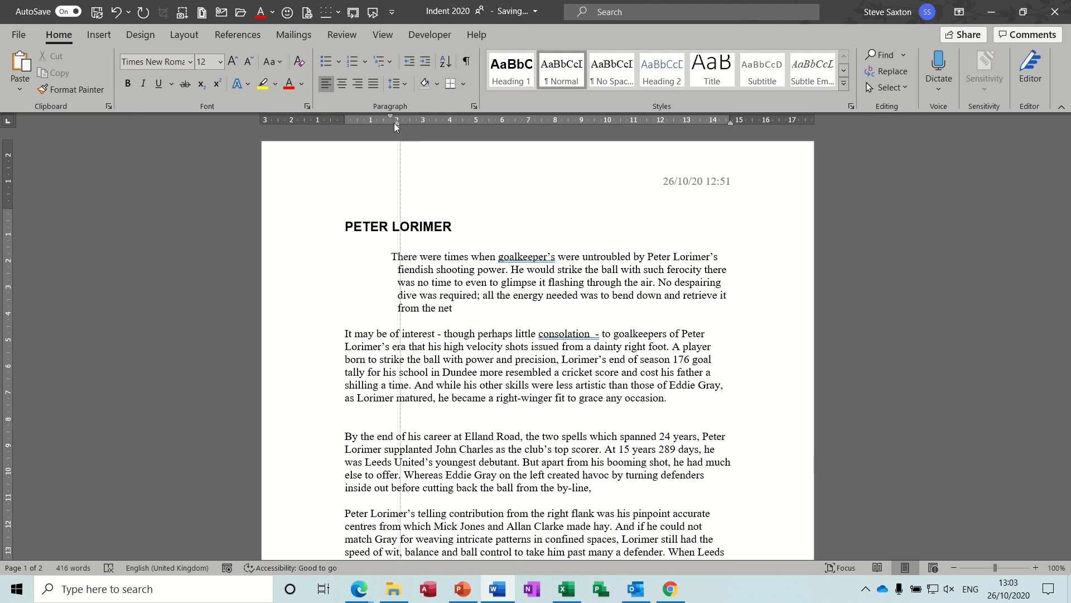
- Drag the first paragraph's indent markers back to the left margin
left_click_drag(394, 122, 391, 122)
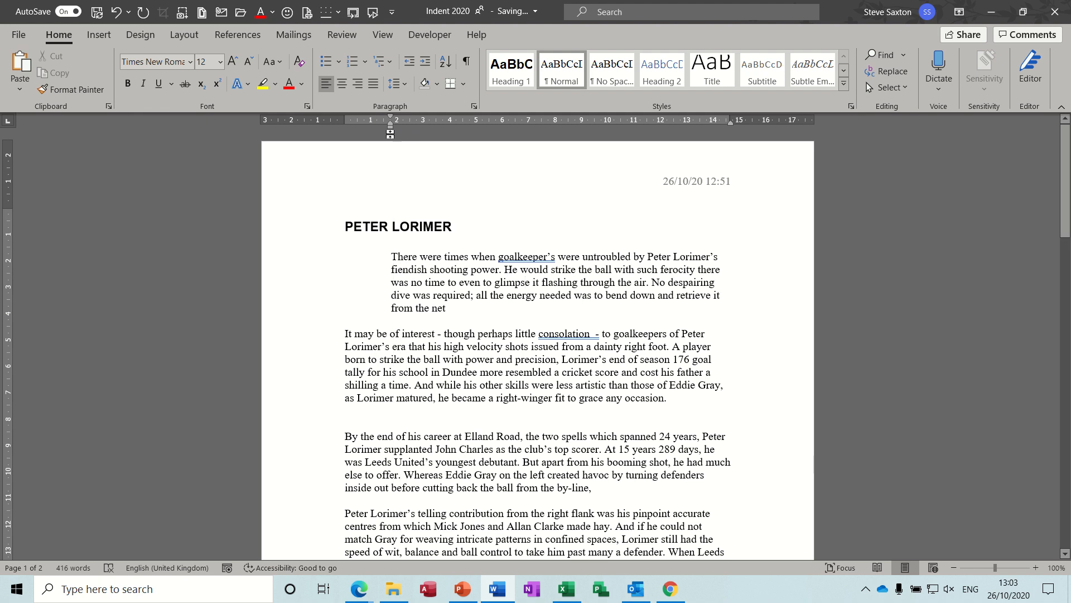
left_click_drag(390, 129, 317, 116)
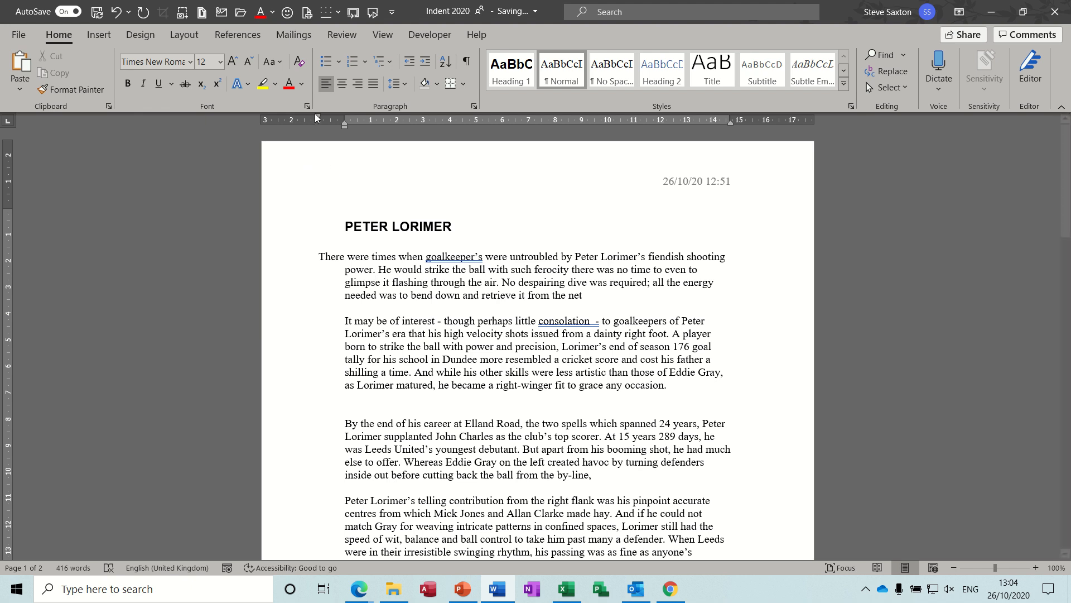
left_click_drag(316, 116, 343, 116)
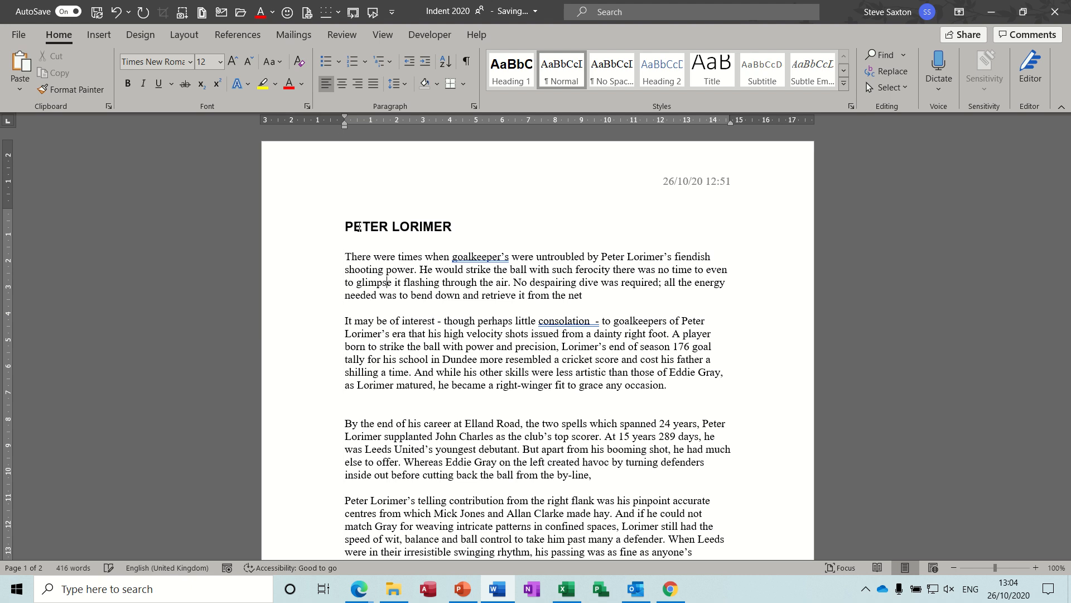
- Apply numbering to the first paragraph and move the number out to about -1 cm
left_click(353, 62)
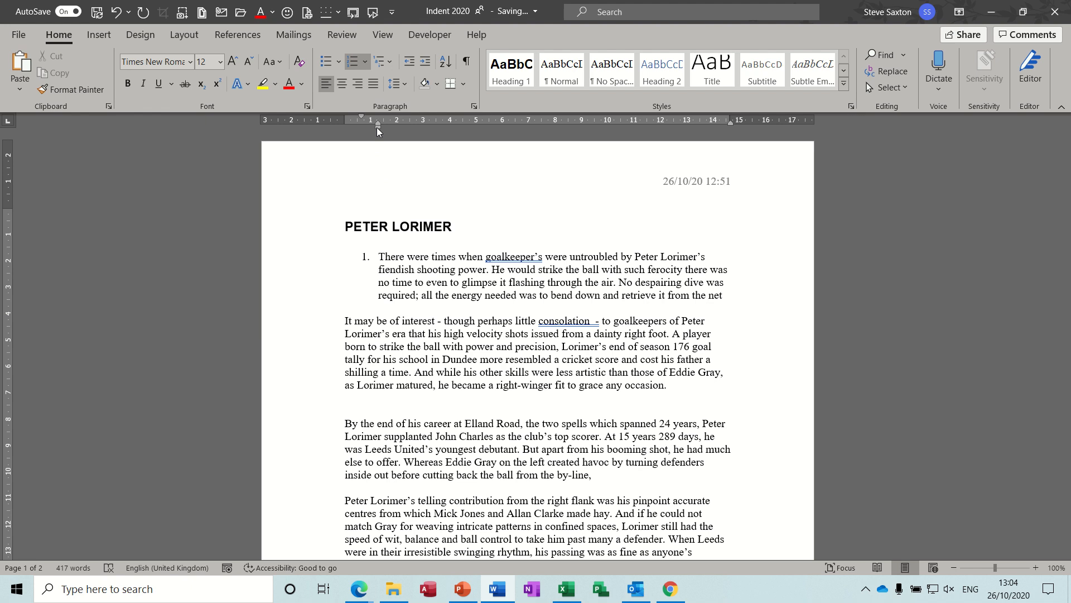
left_click_drag(377, 127, 364, 116)
left_click_drag(379, 128, 328, 117)
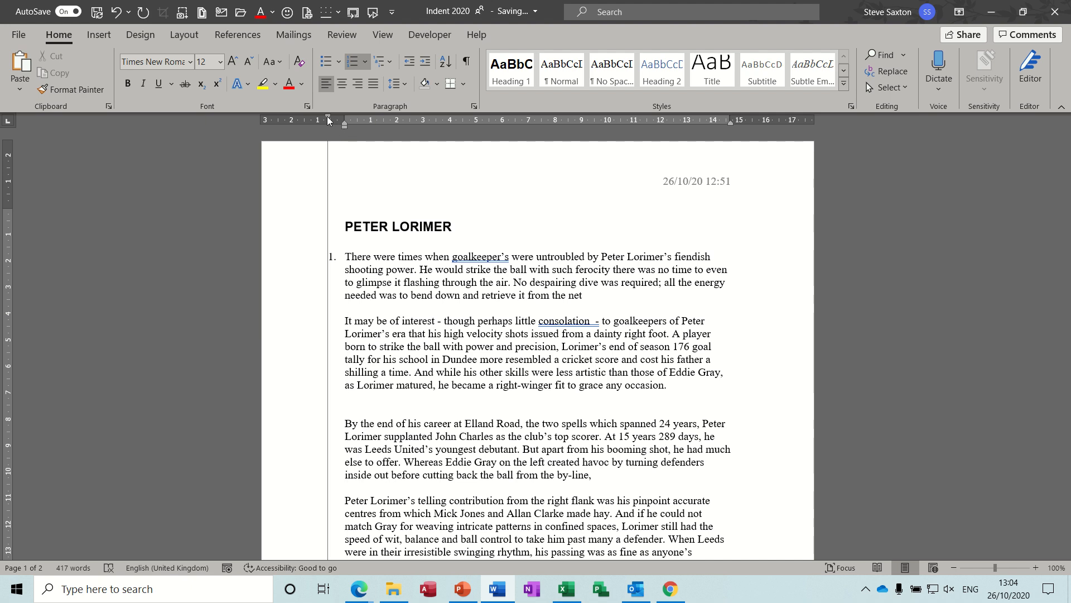
mouse_move(328, 118)
left_mouse_down()
mouse_move(295, 118)
mouse_move(318, 118)
left_mouse_up()
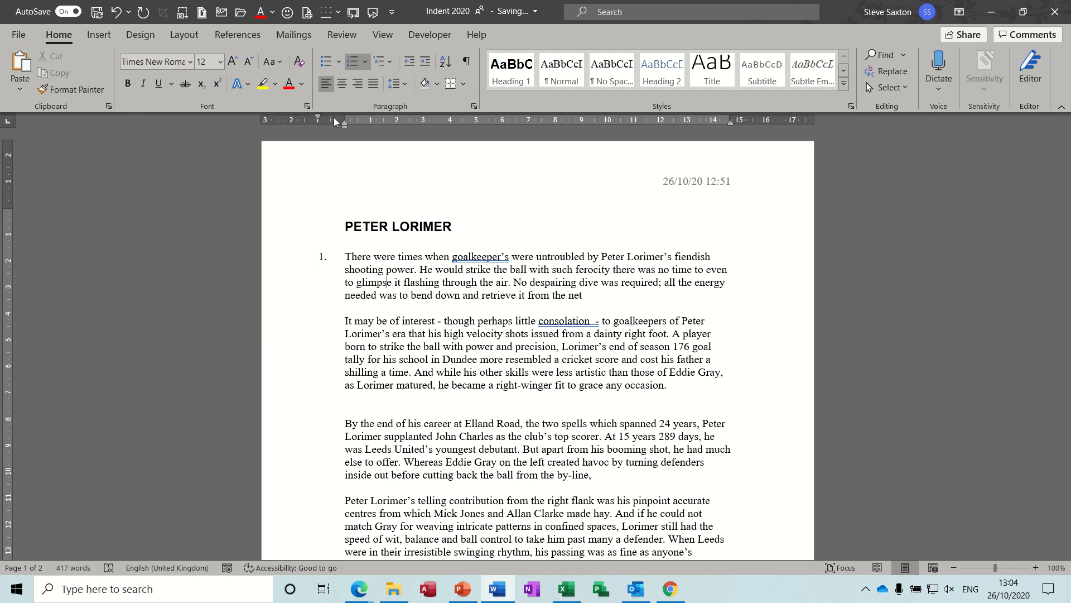
- Remove the numbering from the first paragraph and return its left indent to the margin
left_click(399, 267)
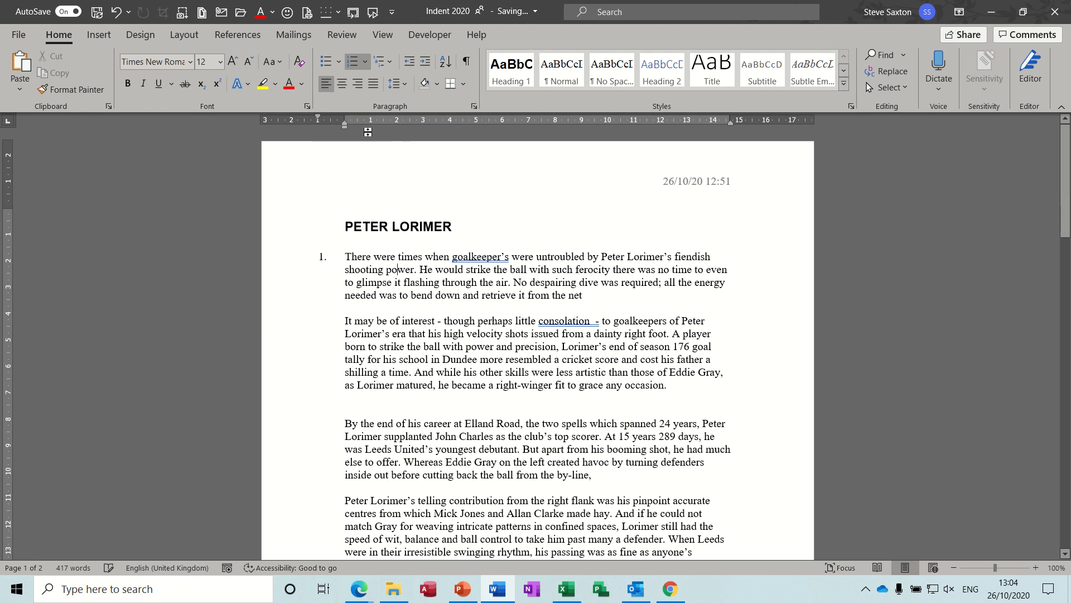
left_click(352, 62)
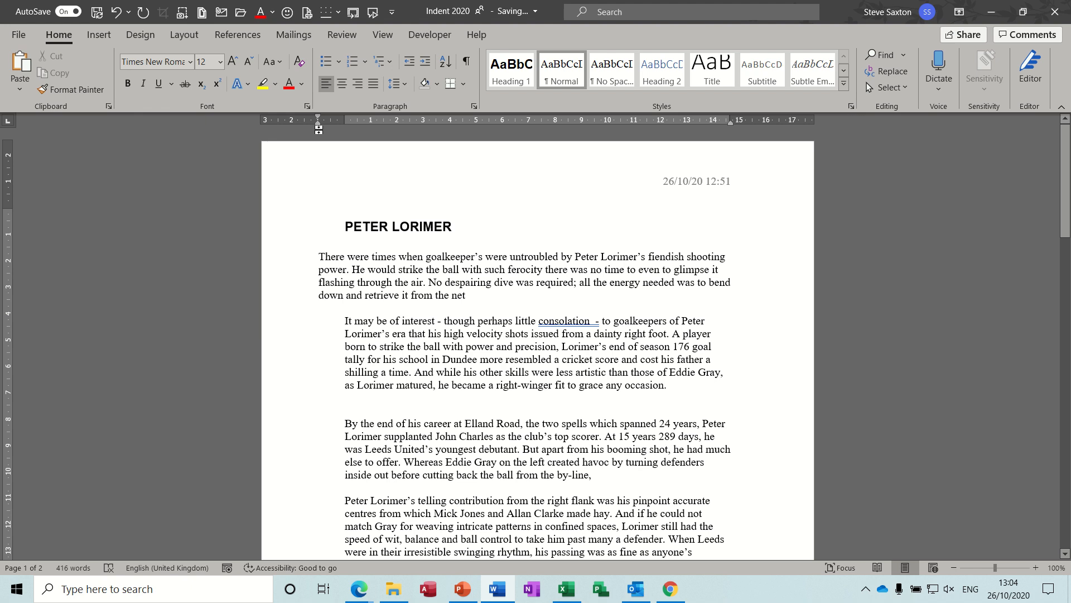
left_click_drag(318, 127, 343, 126)
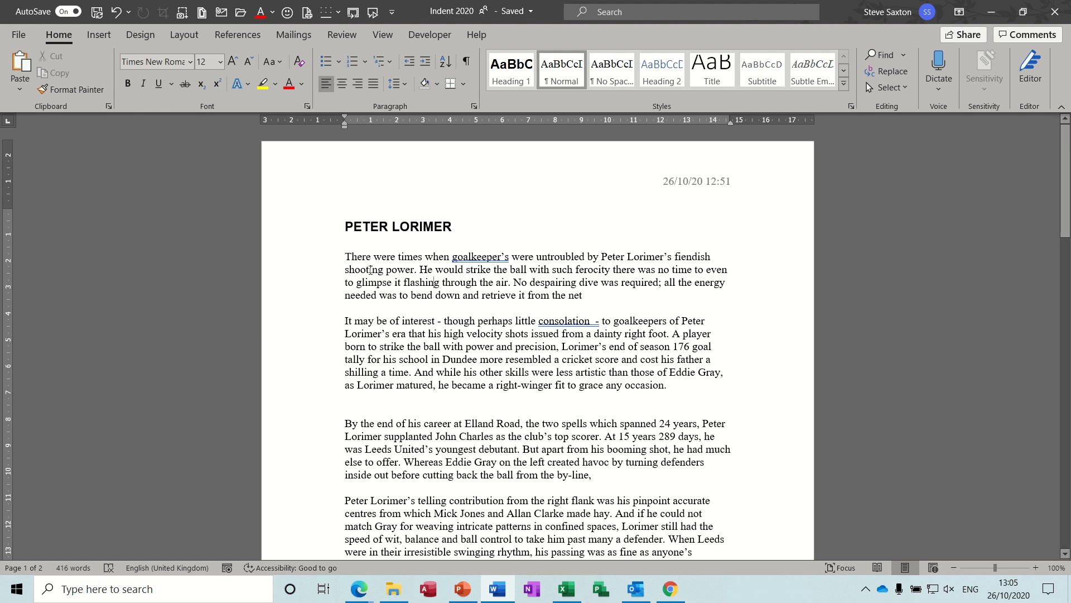
- Select the first three paragraphs and move their first-line indent marker back to the left margin
left_click(327, 258)
left_click(312, 281)
double_click(312, 282)
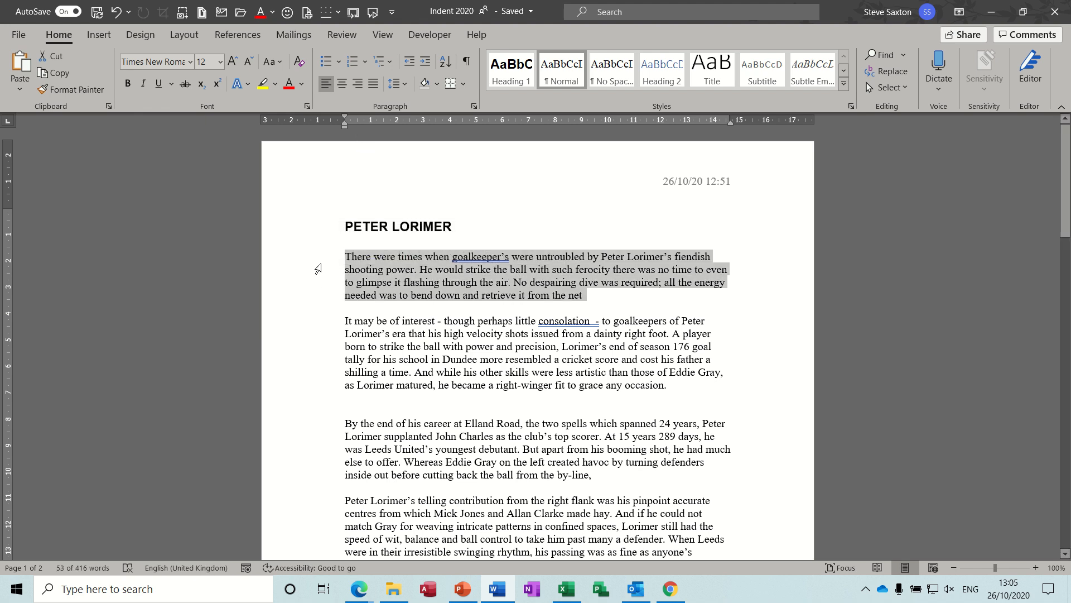
left_click_drag(318, 247, 338, 462)
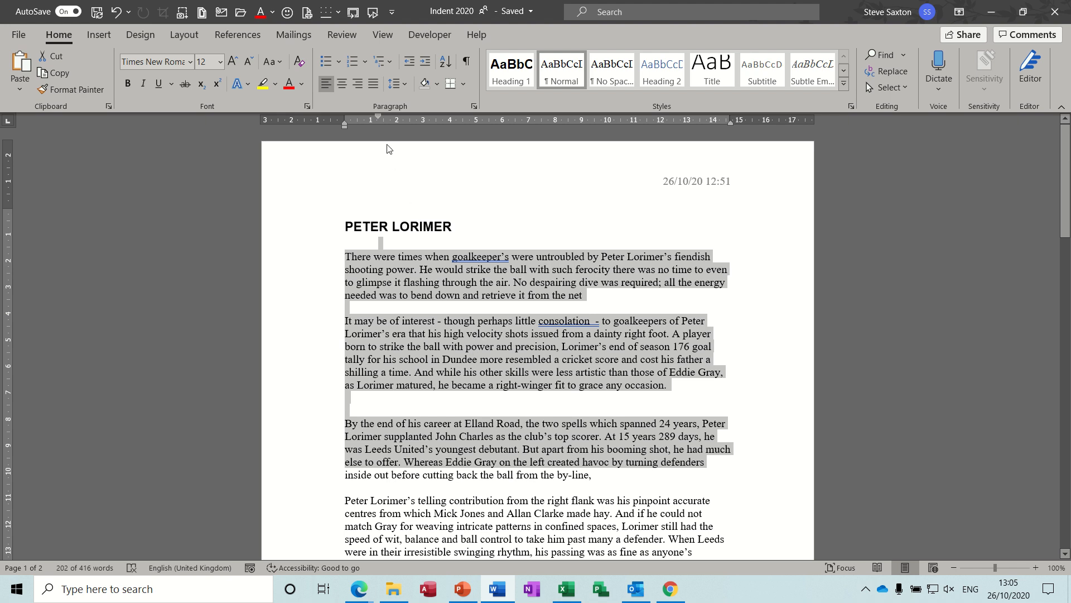
left_click_drag(380, 118, 345, 117)
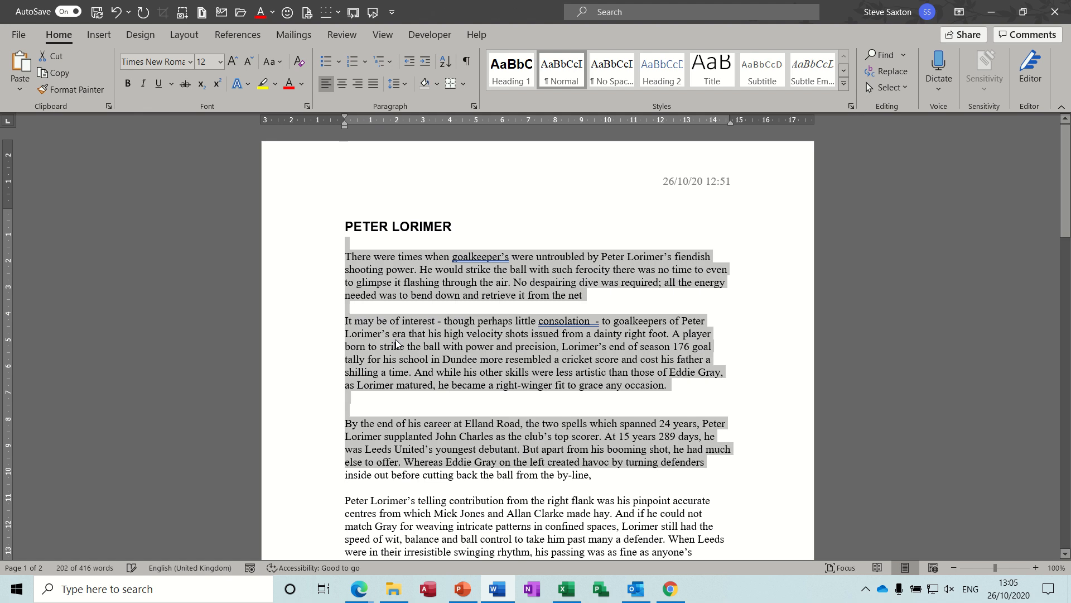
- Insert a tab at the start of the second paragraph to indent its first line
left_click(522, 355)
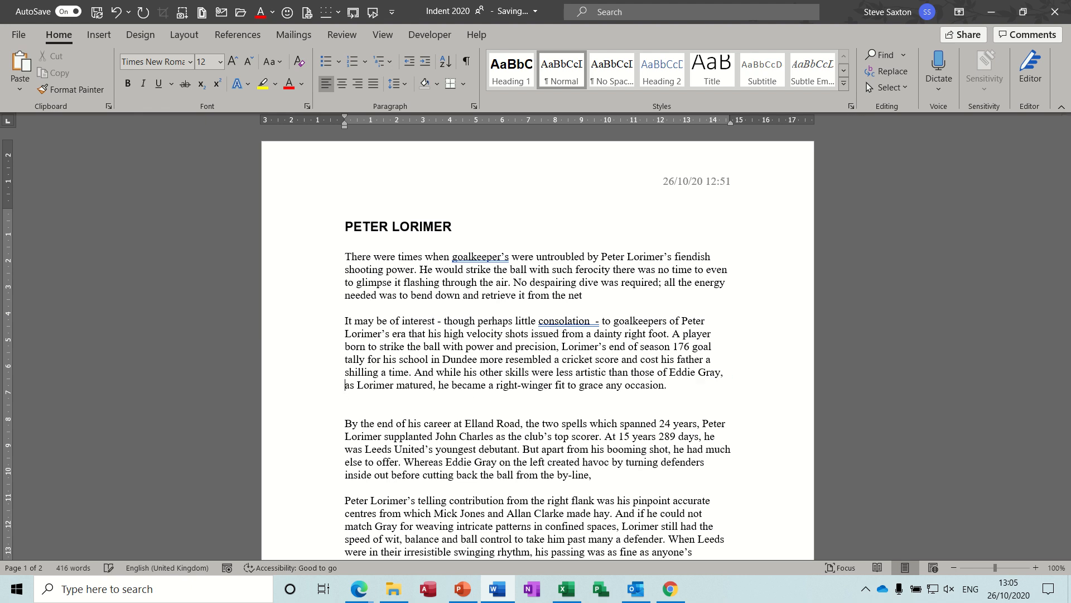
key("BackSpace")
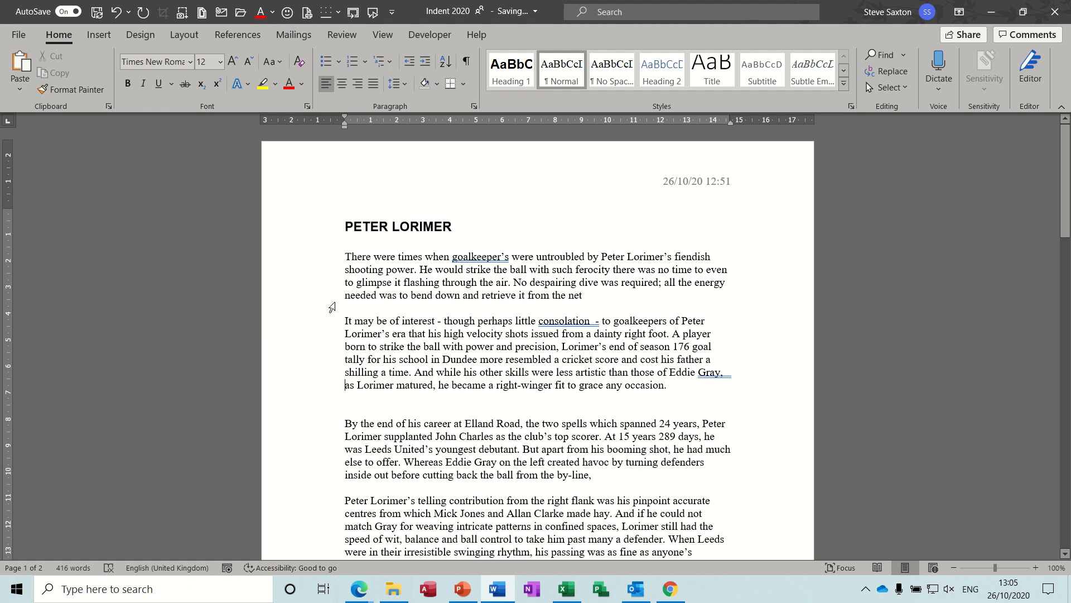
left_click(344, 320)
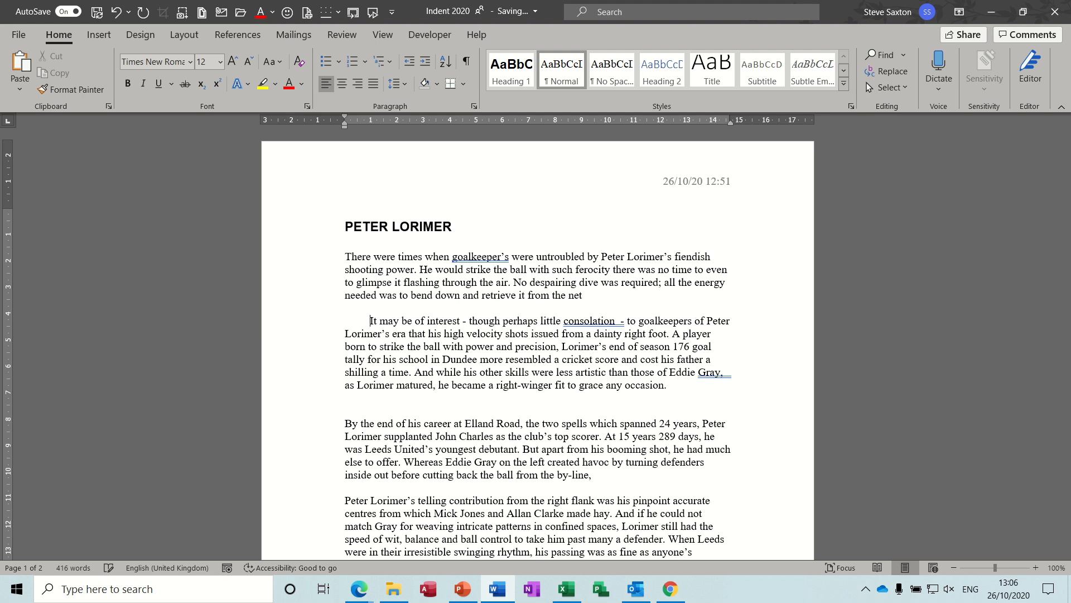
- Show and hide the formatting marks, and delete the tab at the start of the second paragraph
left_click(466, 65)
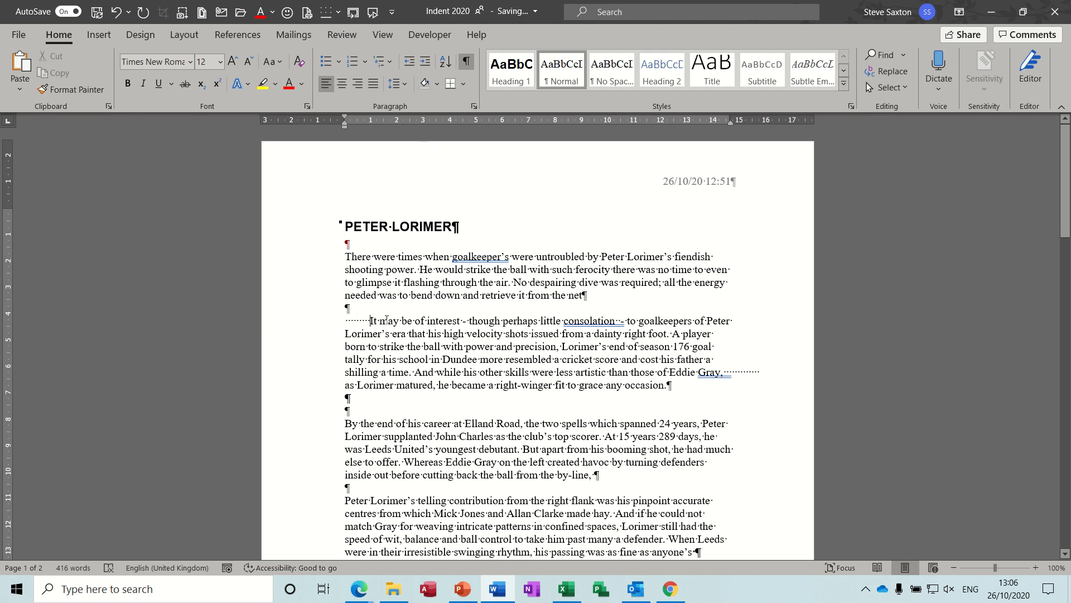
left_click(468, 62)
key("BackSpace")
key("BackSpace")
key("BackSpace")
key("BackSpace")
key("BackSpace")
key("BackSpace")
key("BackSpace")
key("BackSpace")
key("BackSpace")
key("BackSpace")
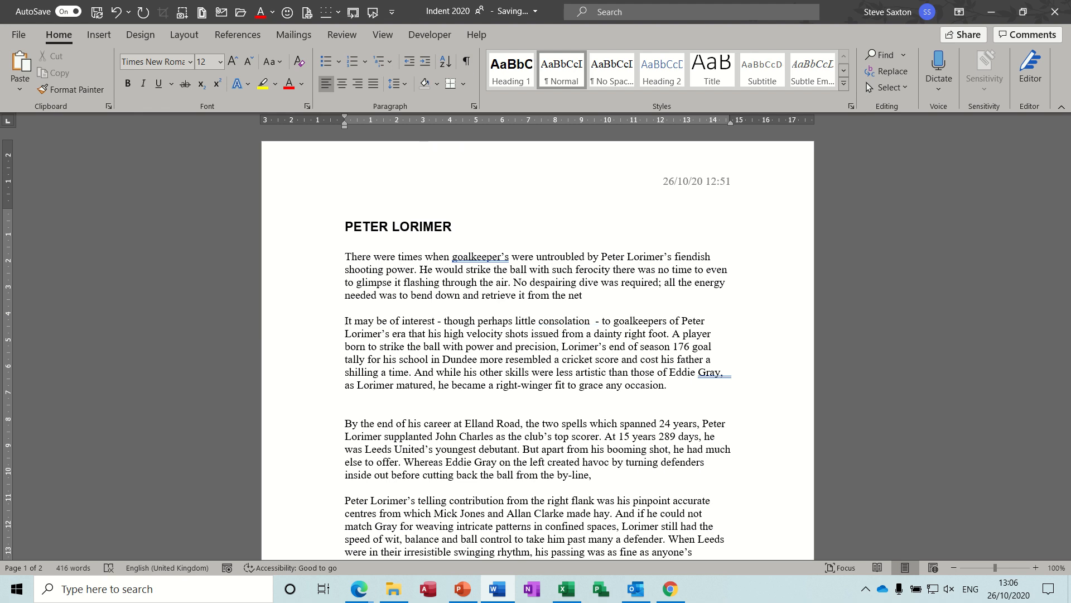
- Increase the first paragraph's left indent by three steps
left_click(397, 270)
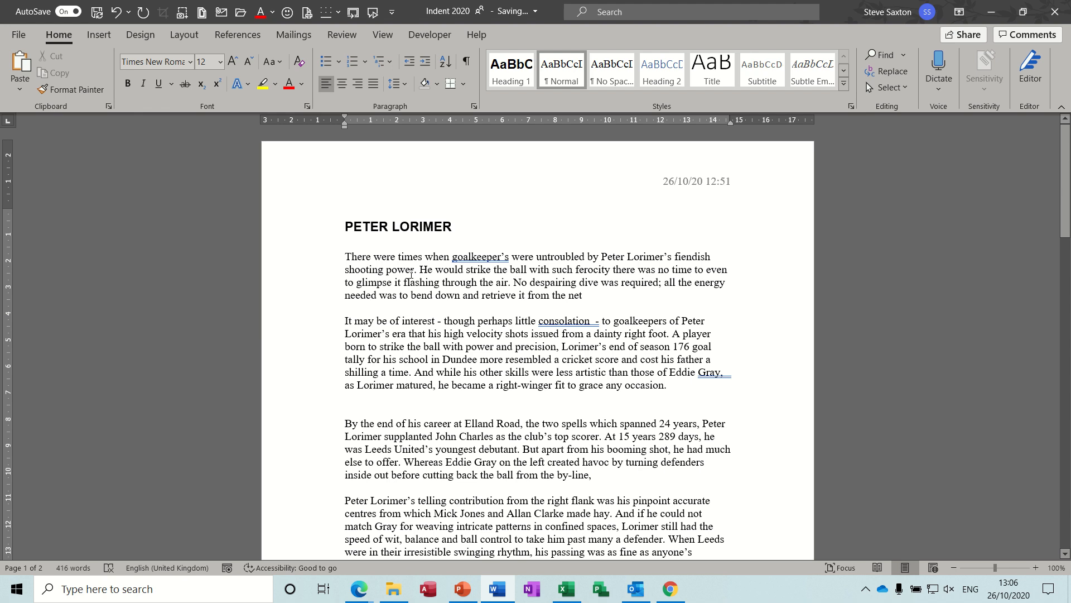
key("ctrl+m")
key("ctrl+m")
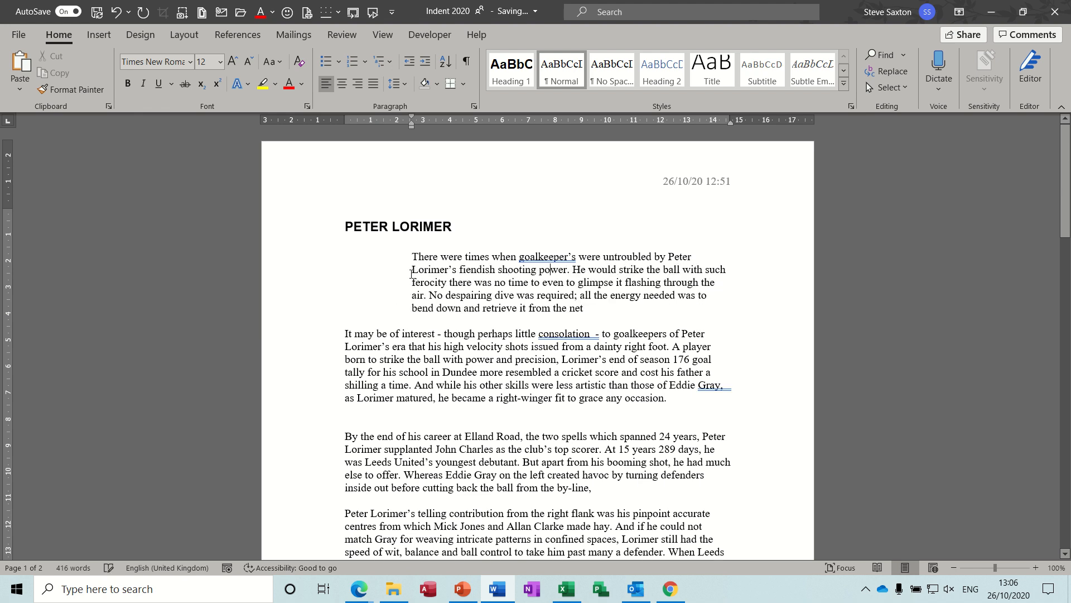
key("ctrl+m")
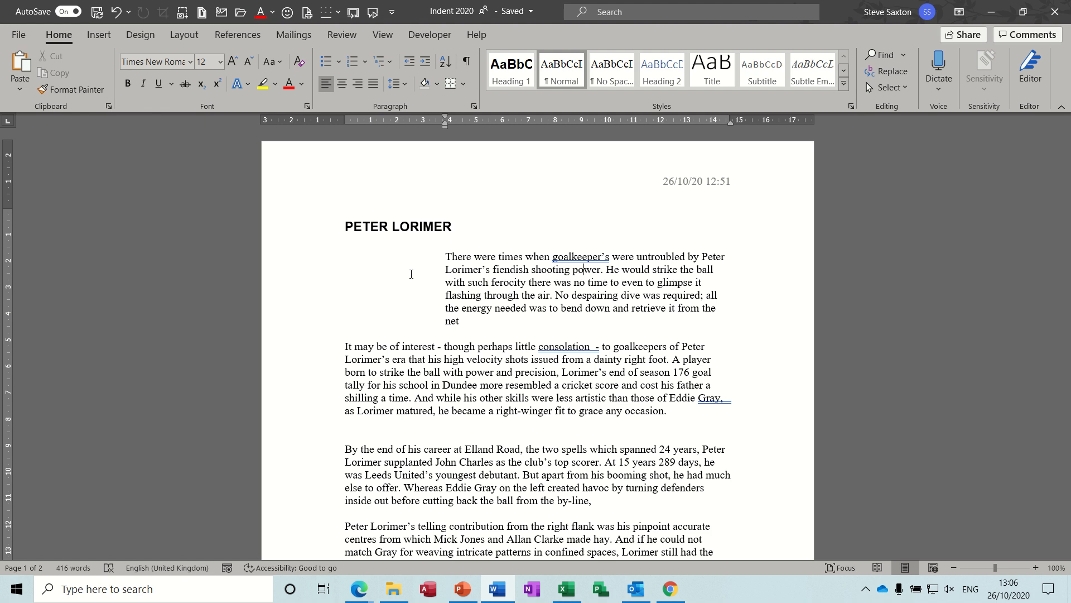
- Decrease the first paragraph's left indent by three steps, back to the margin
key("ctrl+shift+m")
key("ctrl+shift+m")
key("ctrl+shift+m")
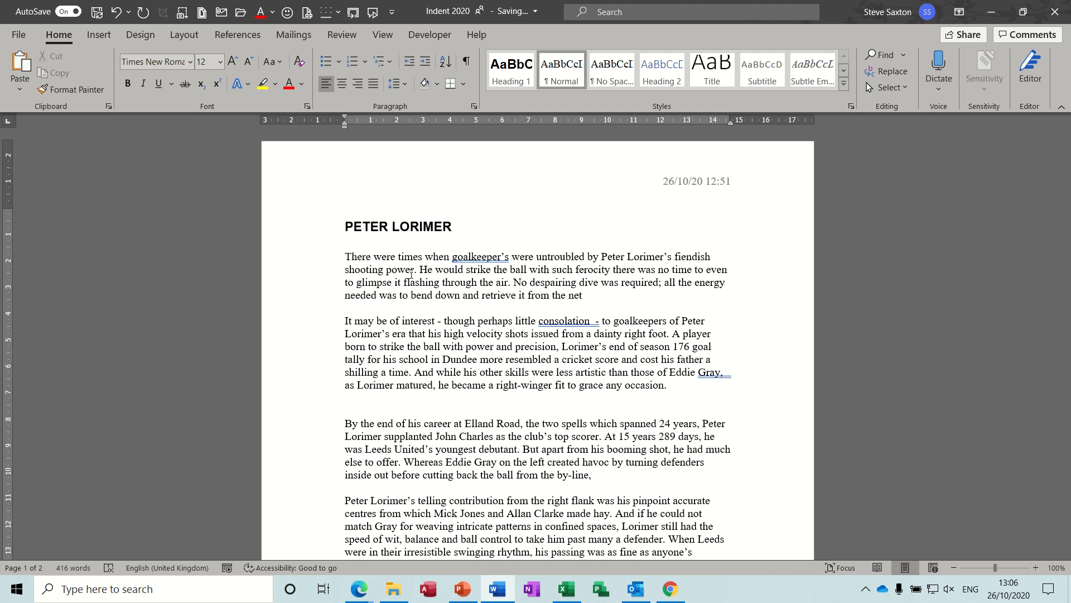
- Open a new blank document and close it again
key("ctrl+n")
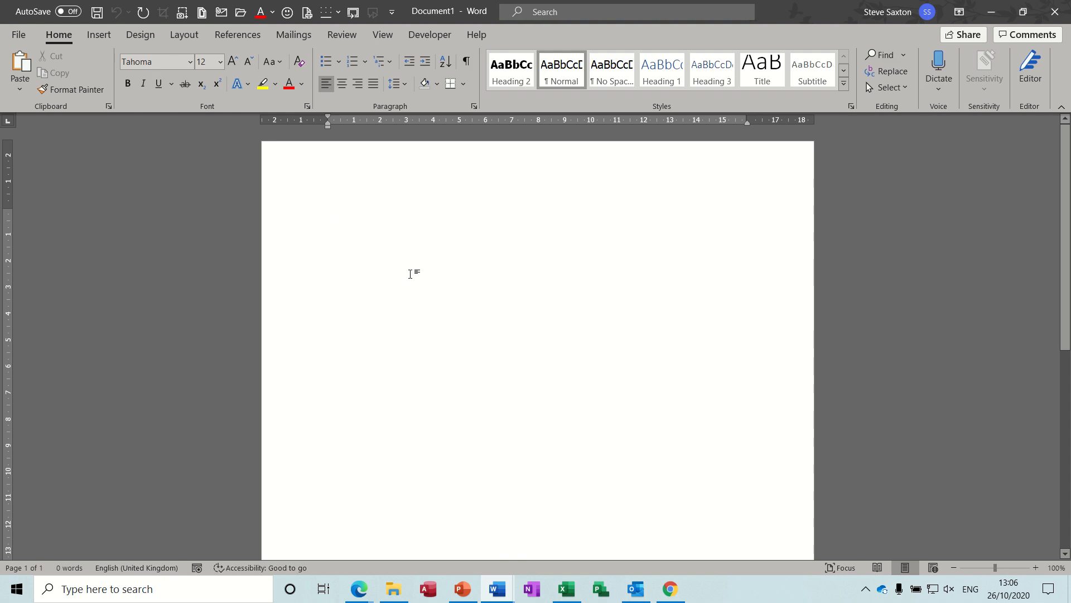
key("ctrl+w")
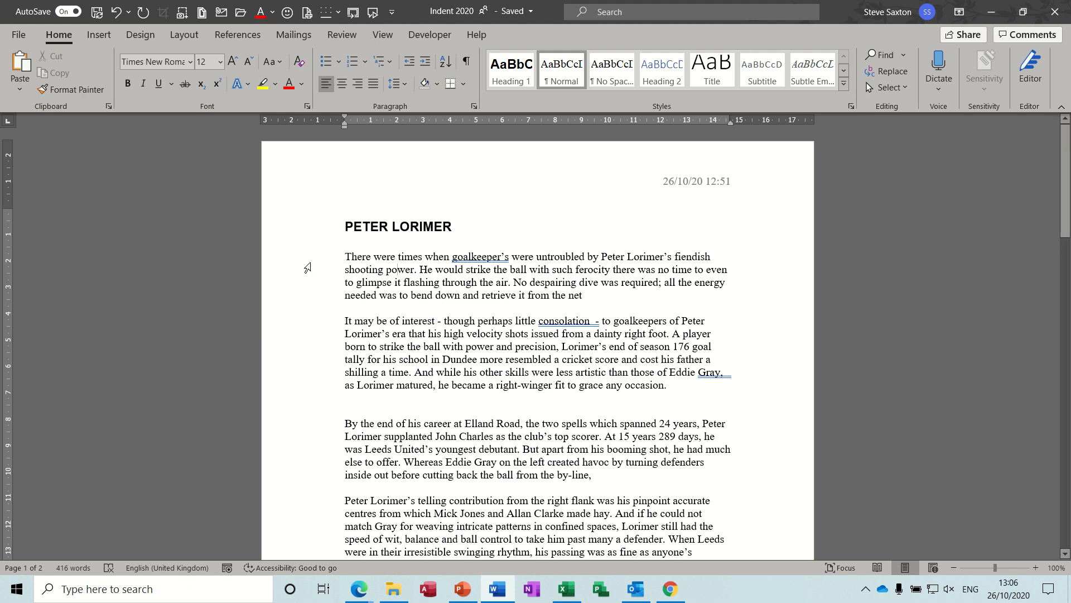
- Select the whole document, apply a First line special indent of 1.27 cm in the Paragraph dialog, and undo it
double_click(288, 272)
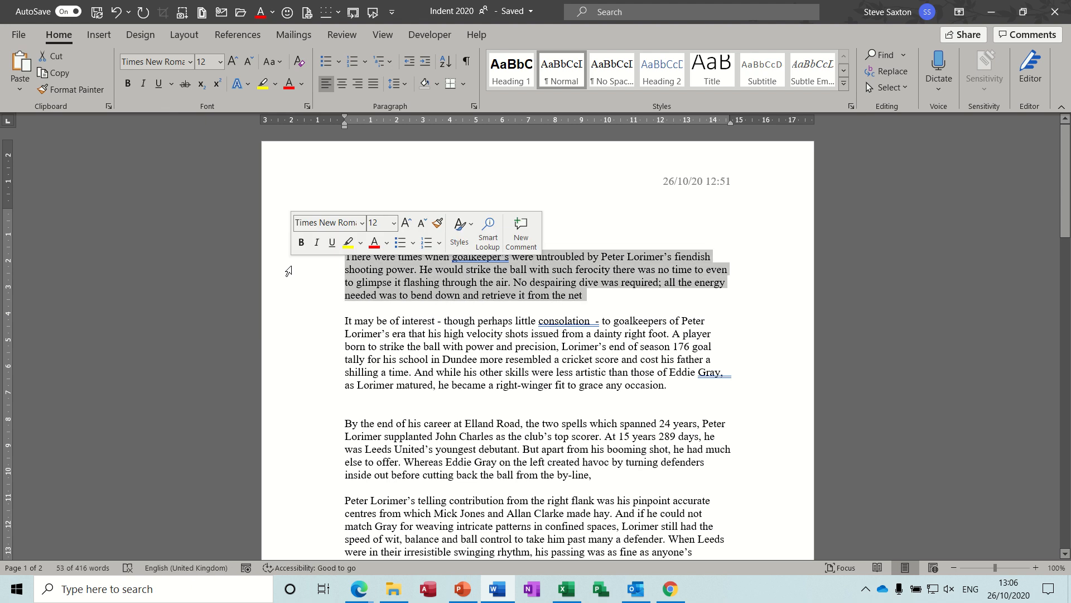
triple_click(288, 271)
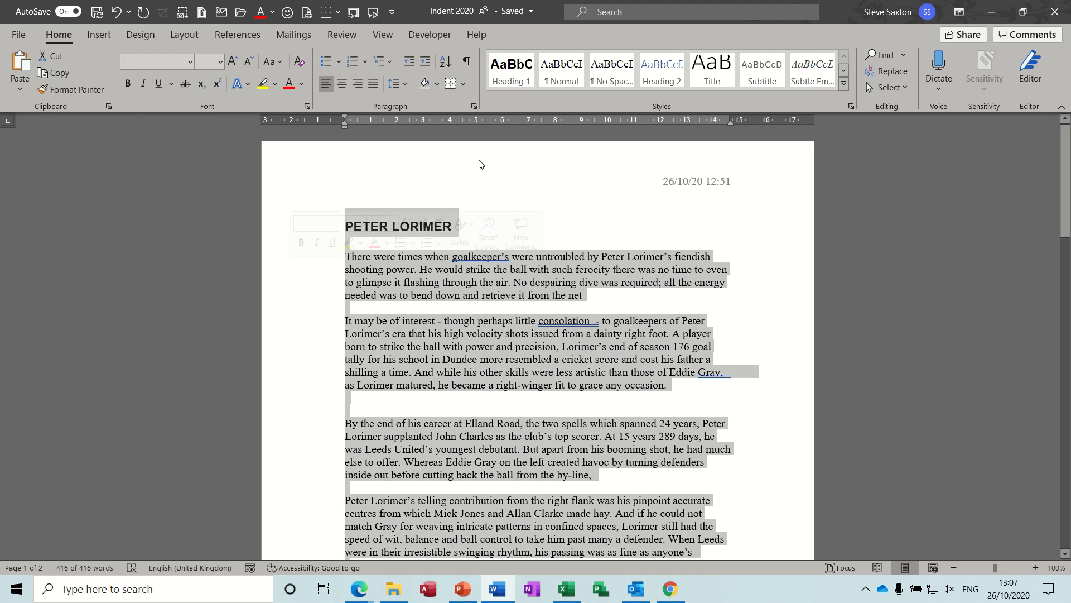
left_click(476, 106)
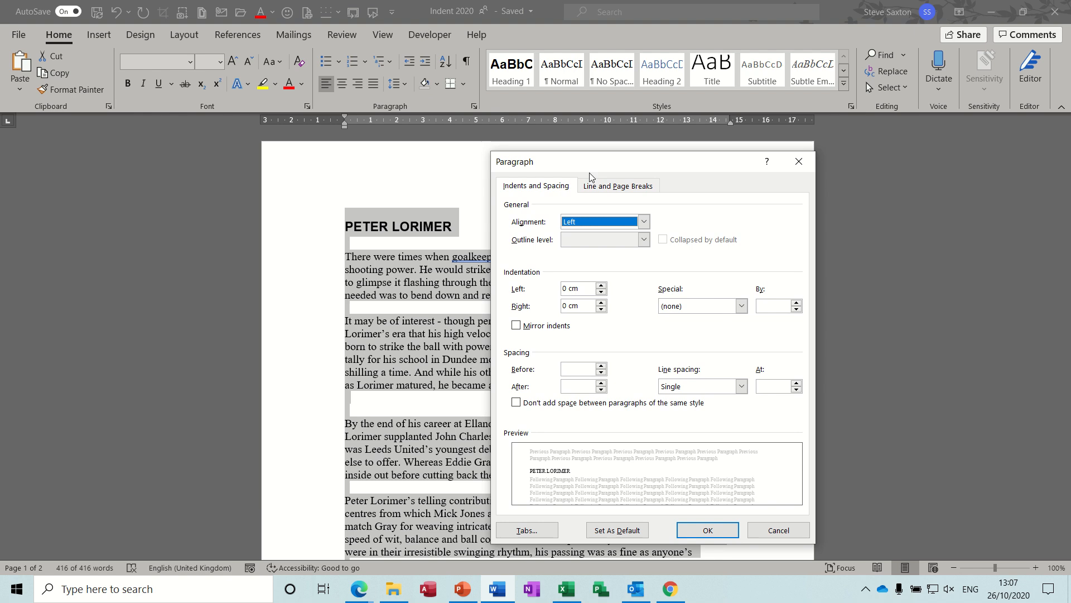
left_click_drag(611, 172, 464, 141)
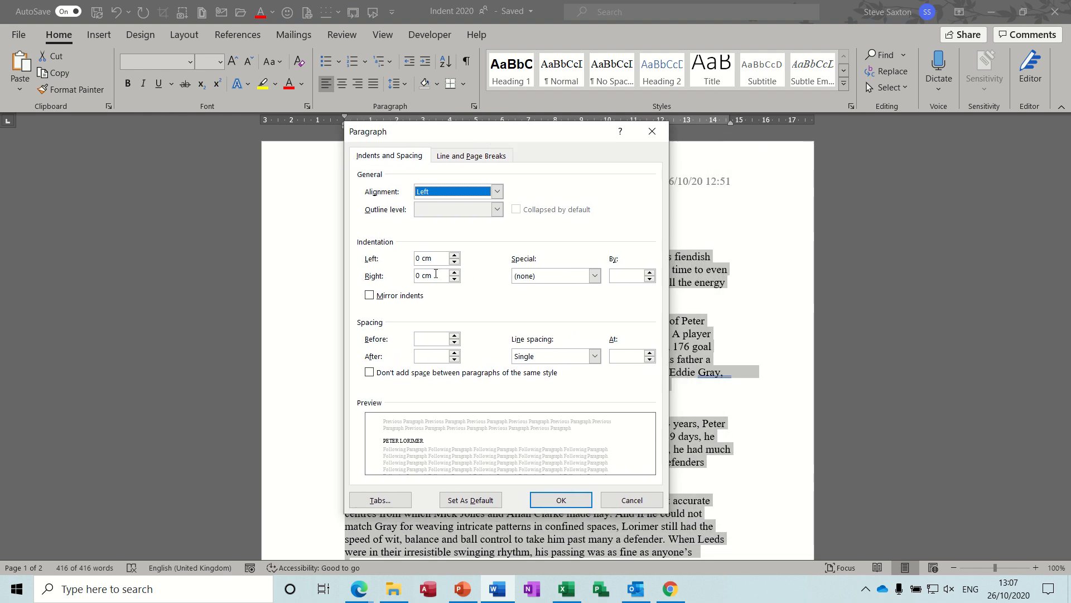
left_click(592, 277)
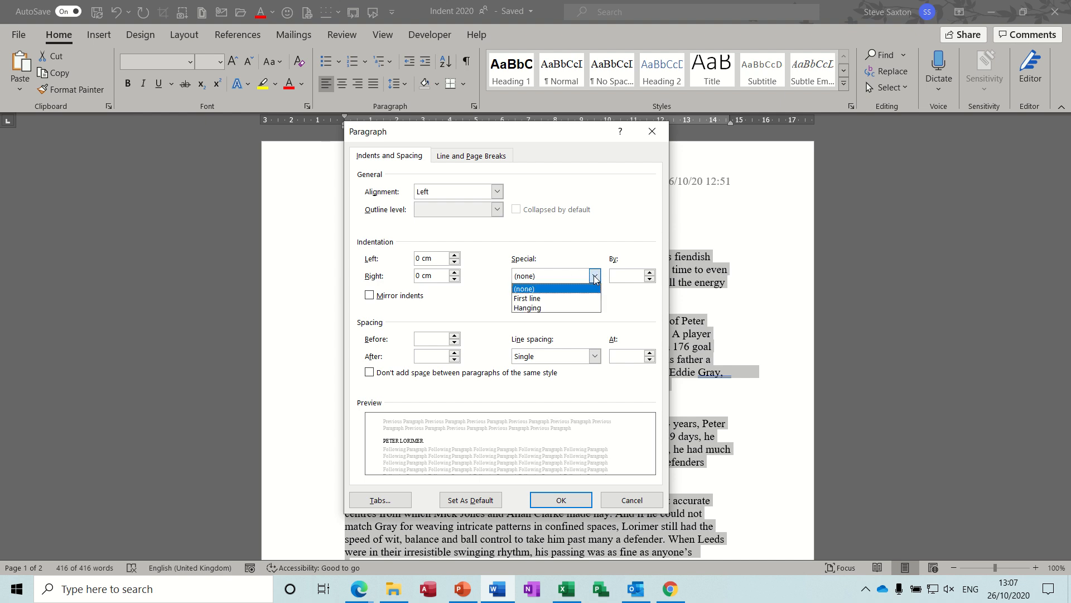
left_click(568, 300)
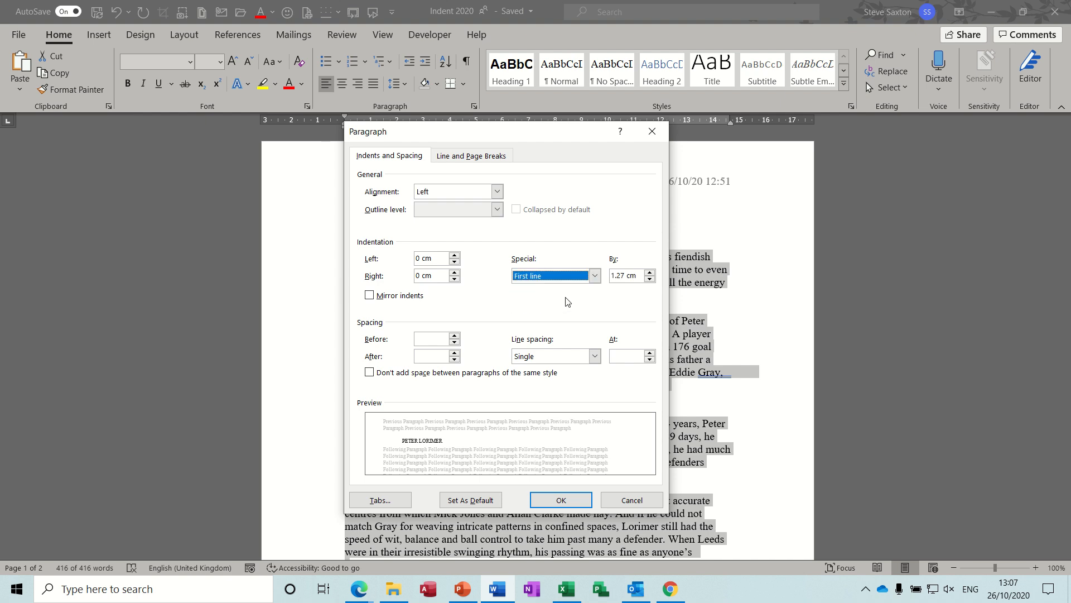
left_click(567, 501)
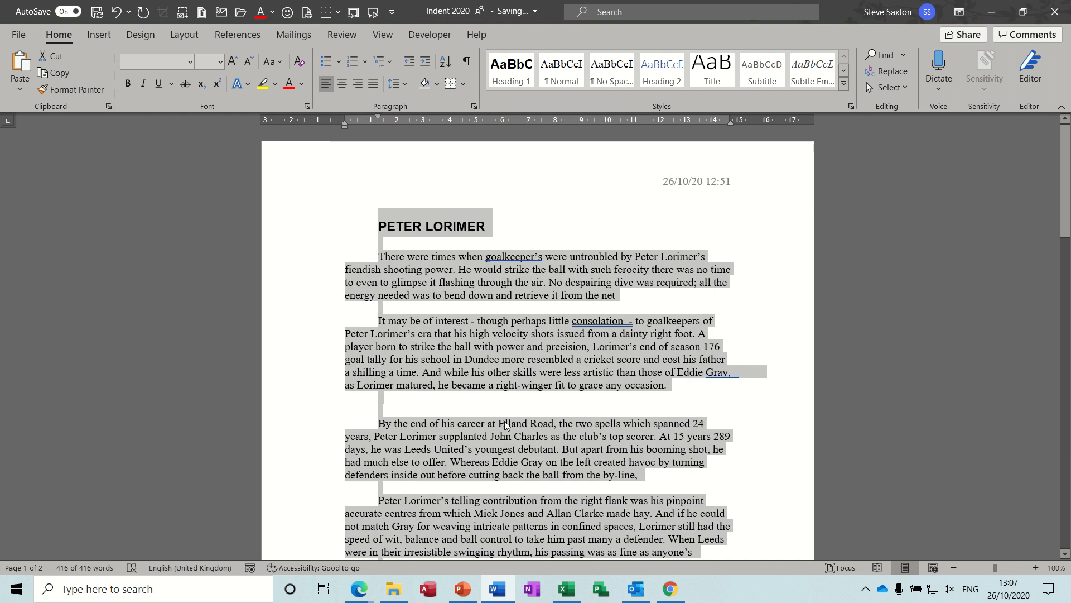
key("ctrl+z")
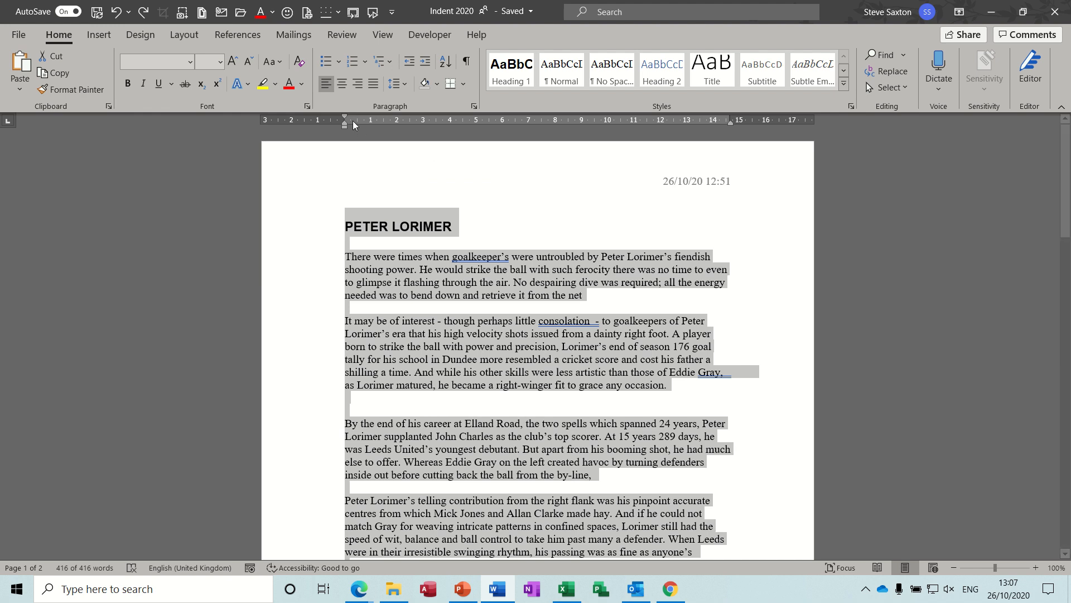
- Drag the document's first-line indent marker to about 1.25 cm, set First line by 1.27 cm in the Paragraph dialog, then undo
left_click_drag(347, 115, 376, 120)
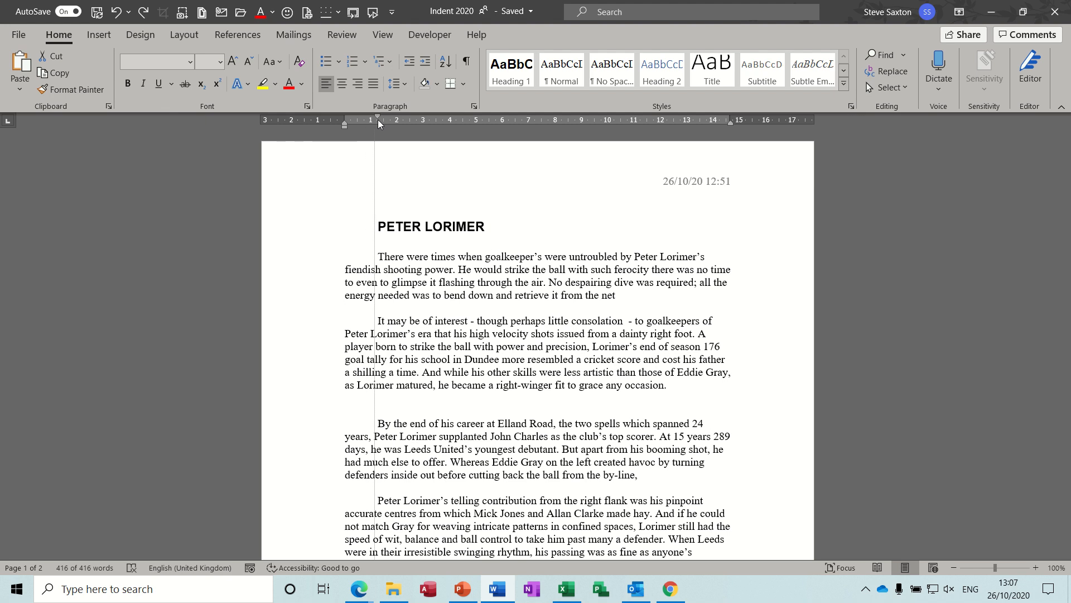
mouse_move(377, 120)
left_mouse_down()
mouse_move(390, 122)
mouse_move(380, 124)
left_mouse_up()
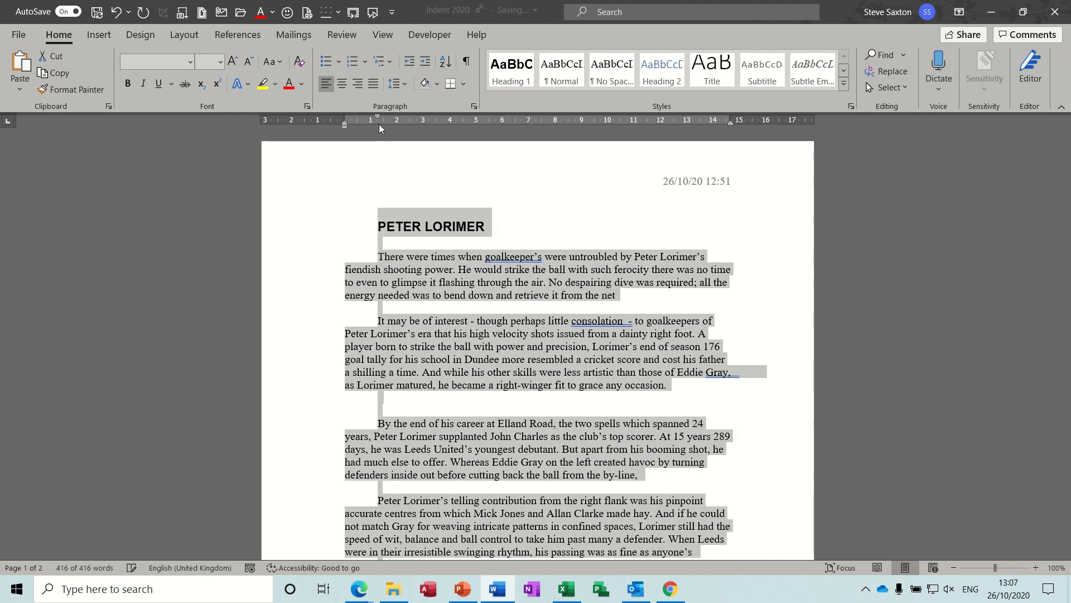
left_click(474, 106)
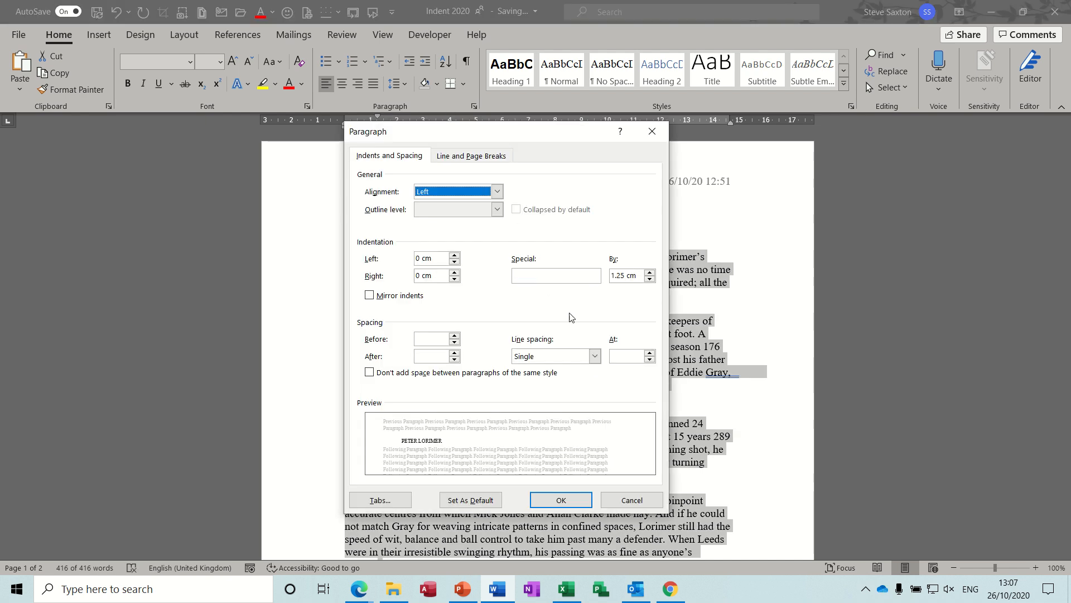
left_click(650, 278)
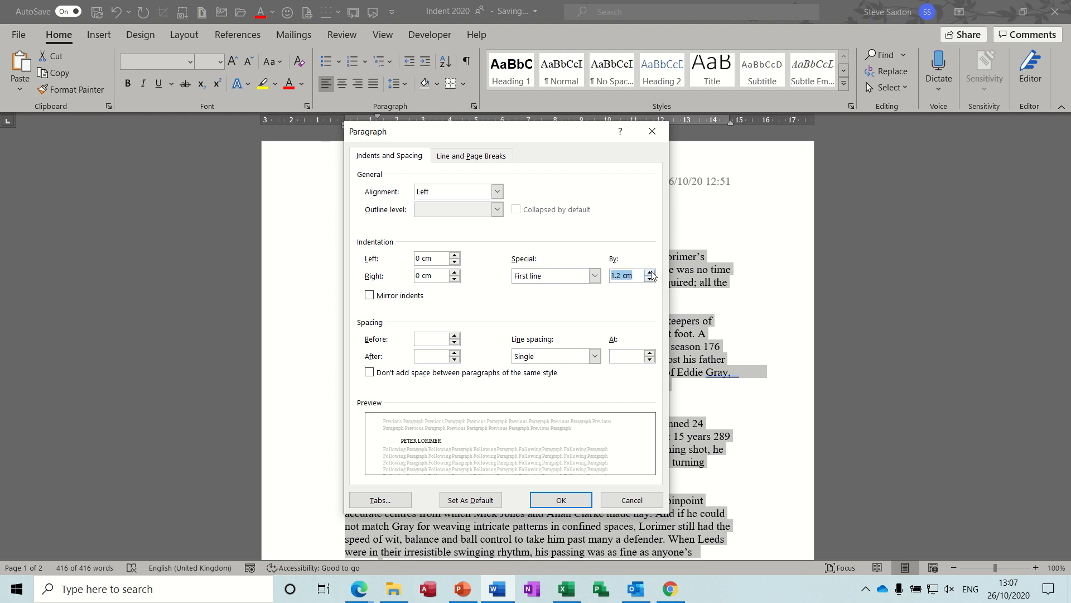
left_click(650, 272)
left_click(650, 272)
left_click(595, 276)
left_click(579, 294)
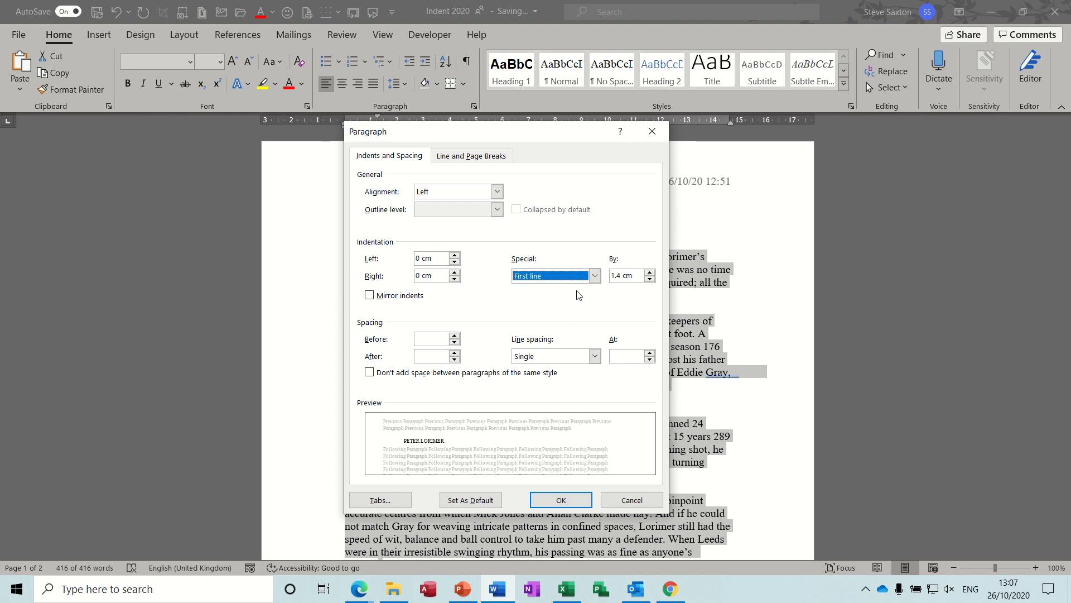
left_click(623, 275)
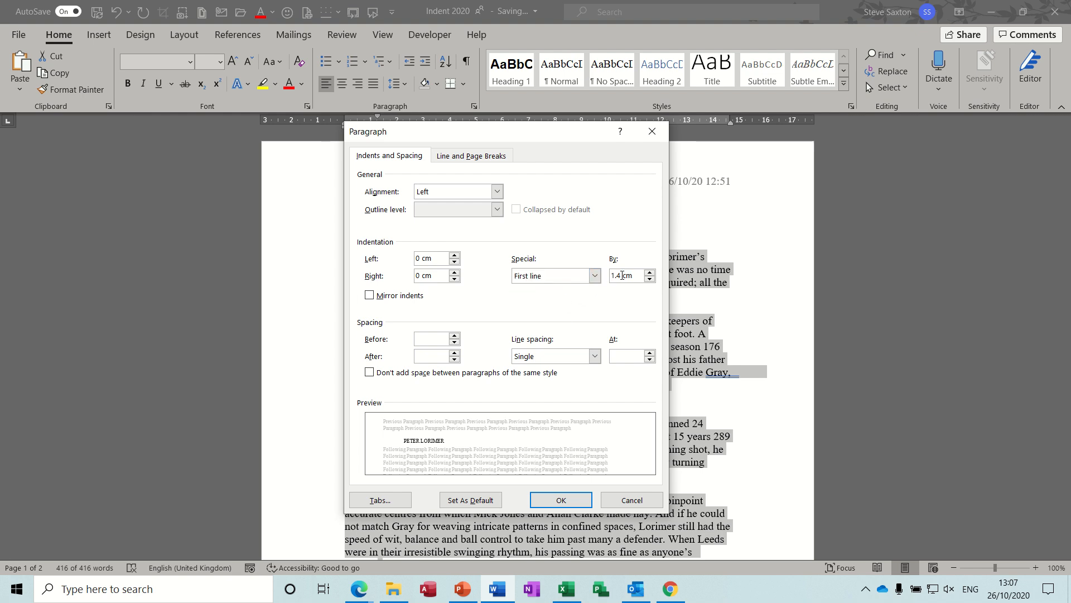
key("BackSpace")
type("27")
left_click(563, 500)
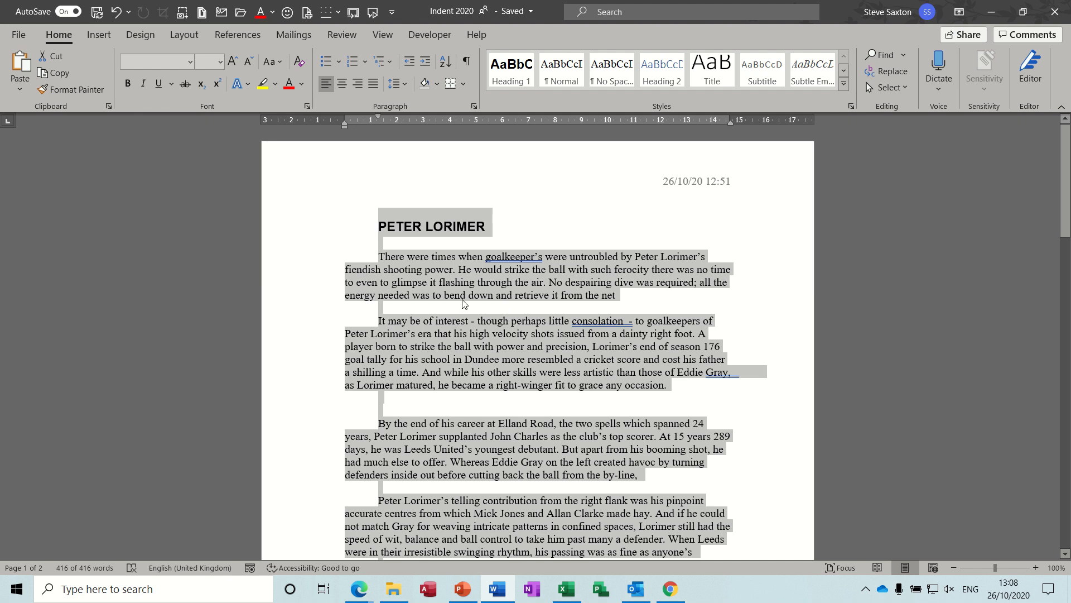
key("ctrl+z")
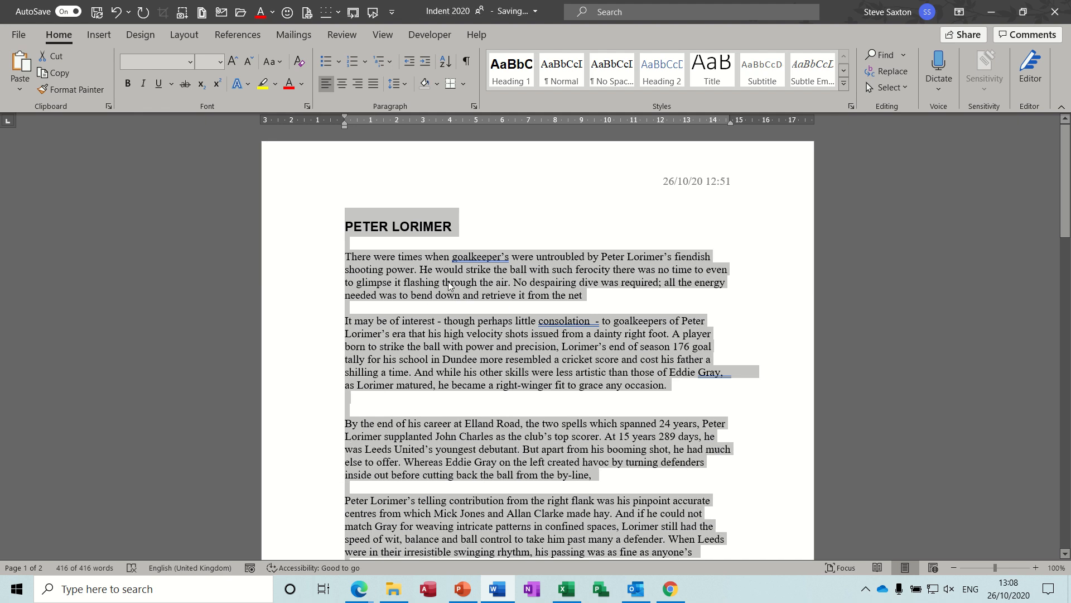
- Apply a hanging indent to the first paragraph and remove it again
left_click(448, 282)
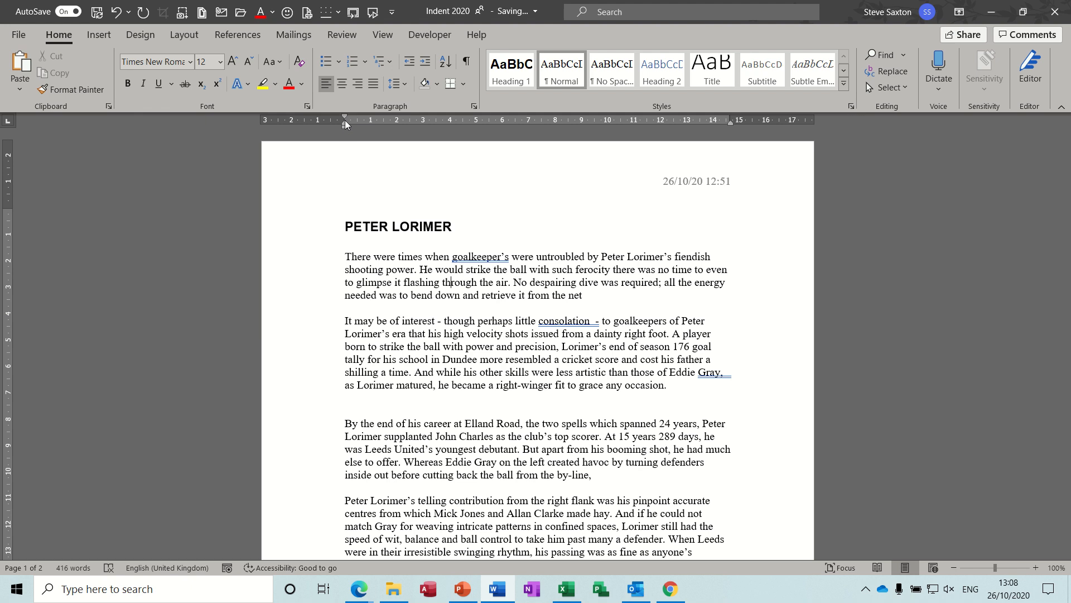
mouse_move(346, 115)
left_mouse_down()
mouse_move(376, 117)
mouse_move(345, 118)
mouse_move(373, 126)
mouse_move(344, 129)
left_mouse_up()
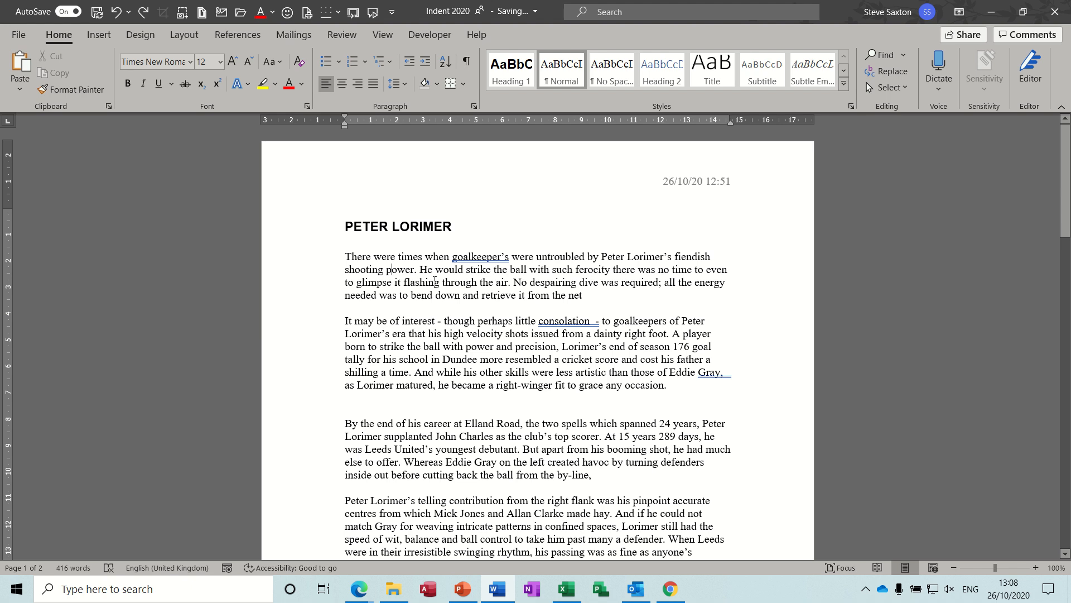
key("ctrl+t")
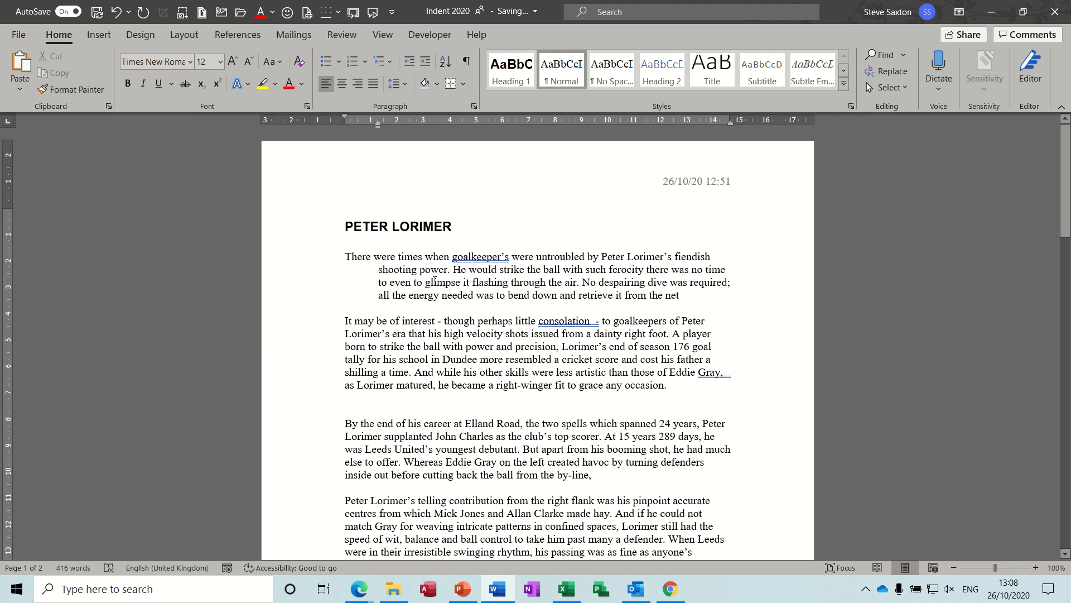
key("ctrl+shift+t")
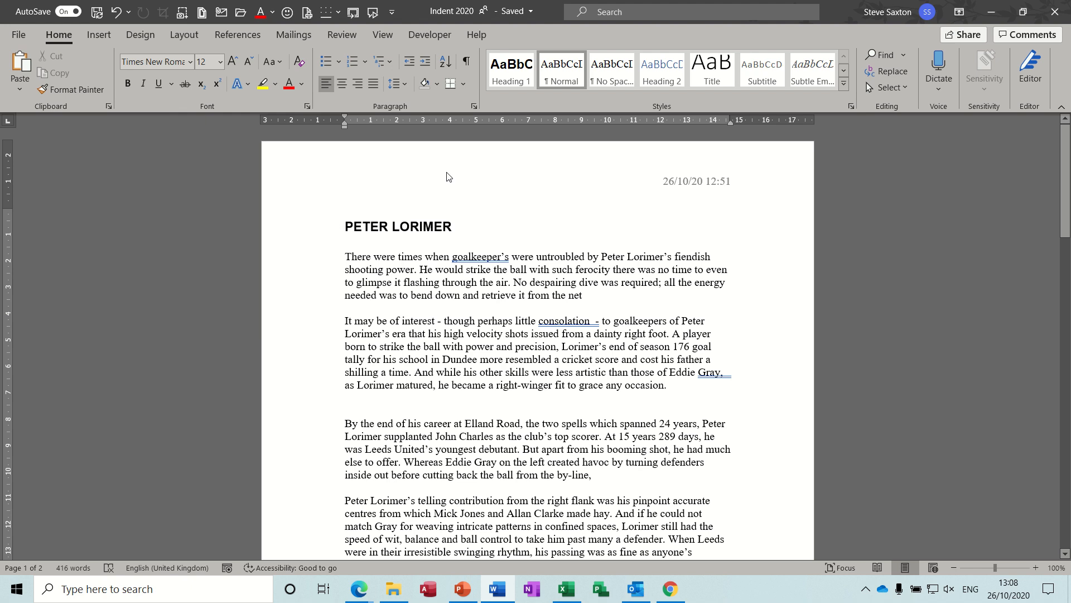
- Increase the first paragraph's left indent three steps with the indent command, then decrease it one step
left_click(425, 64)
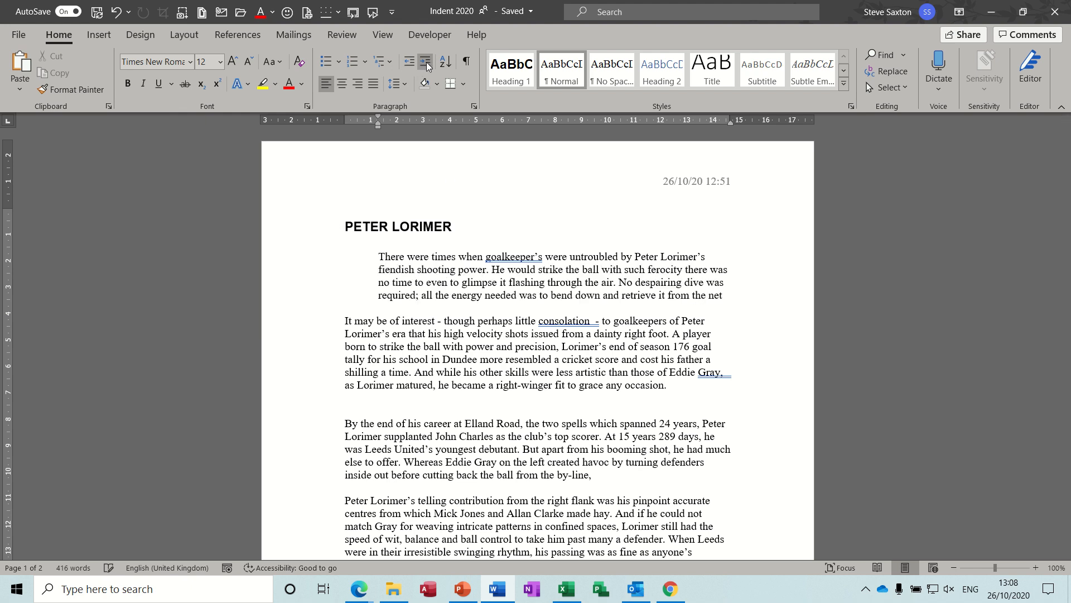
left_click(426, 64)
left_click(425, 64)
left_click(411, 63)
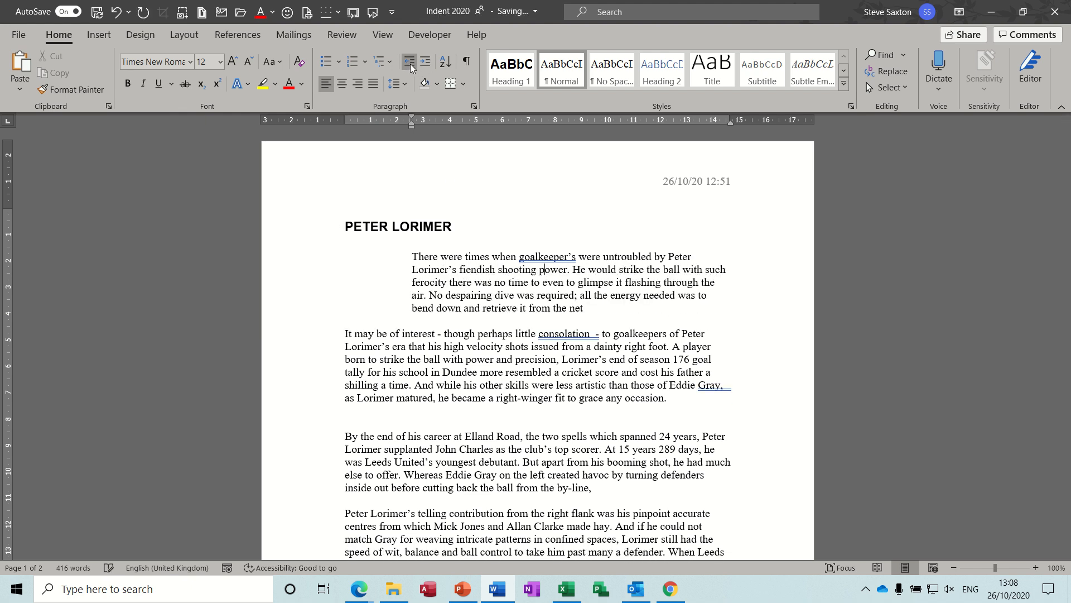
- Decrease the first paragraph's left indent two more steps, back to the margin
left_click(410, 64)
left_click(410, 63)
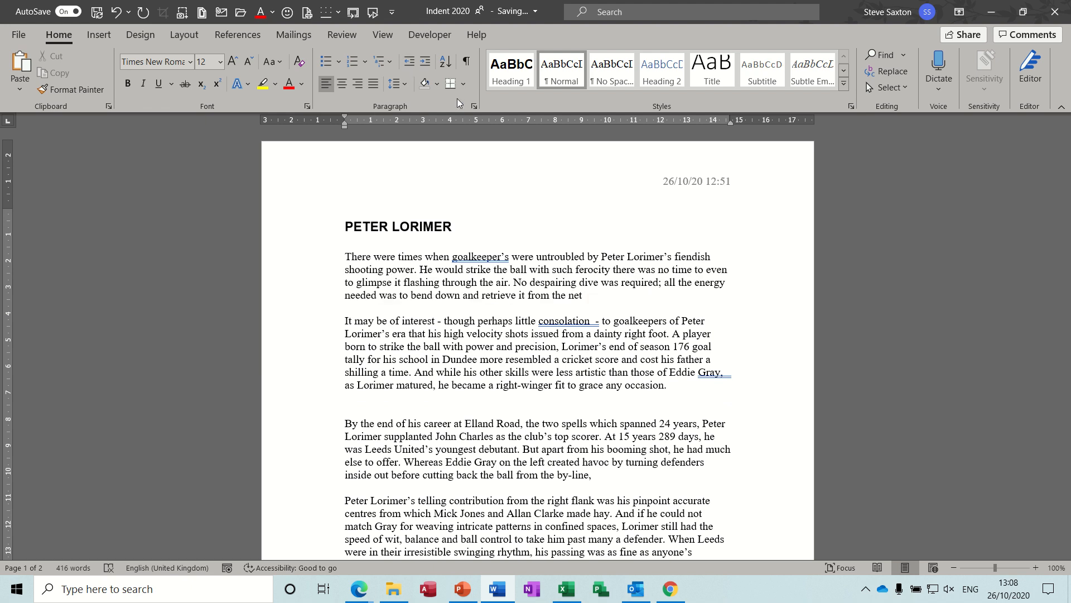
- In the Paragraph dialog, try the First line and Hanging special indents of 1.27 cm, reset to none and cancel
left_click(475, 106)
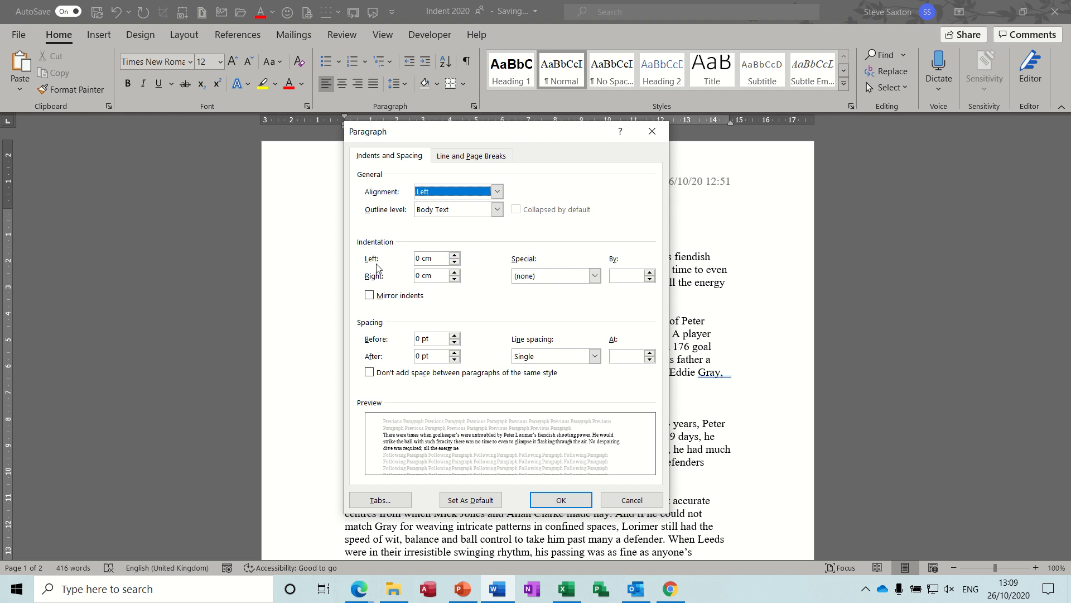
left_click(596, 276)
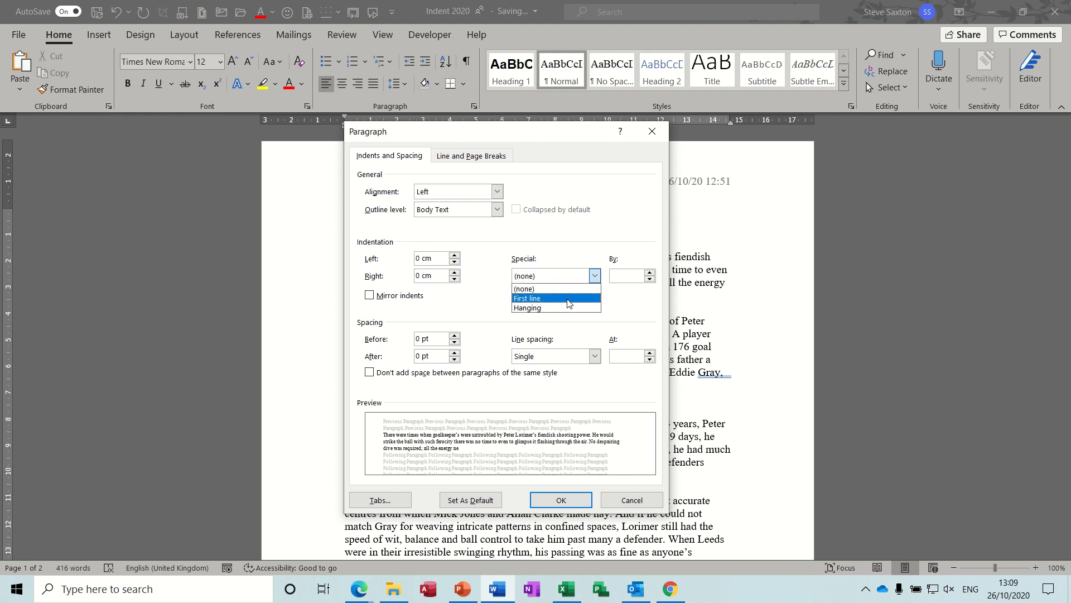
left_click(570, 299)
left_click(595, 276)
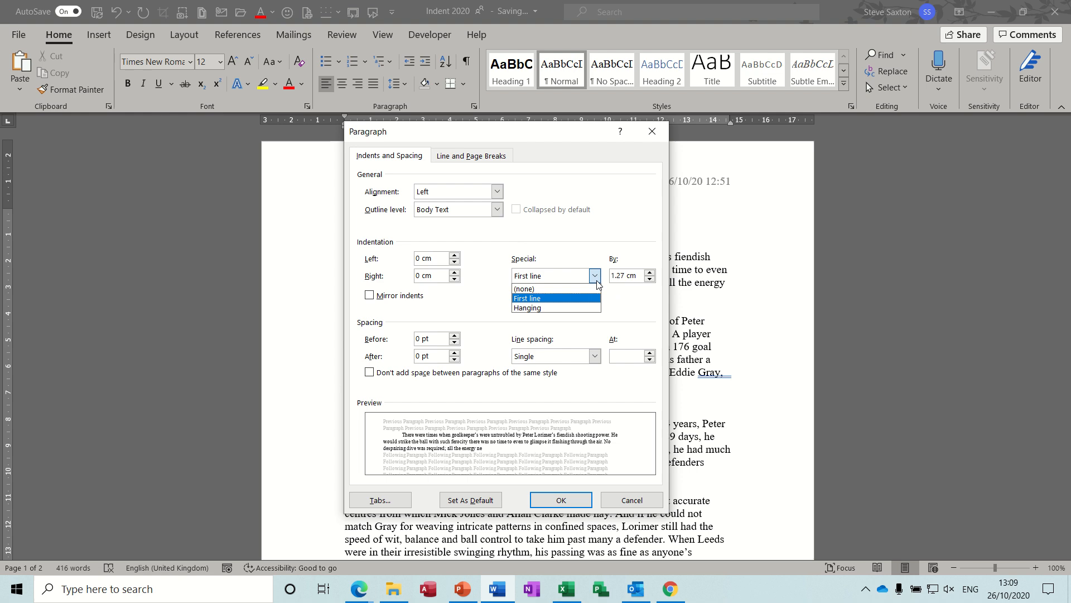
left_click(574, 308)
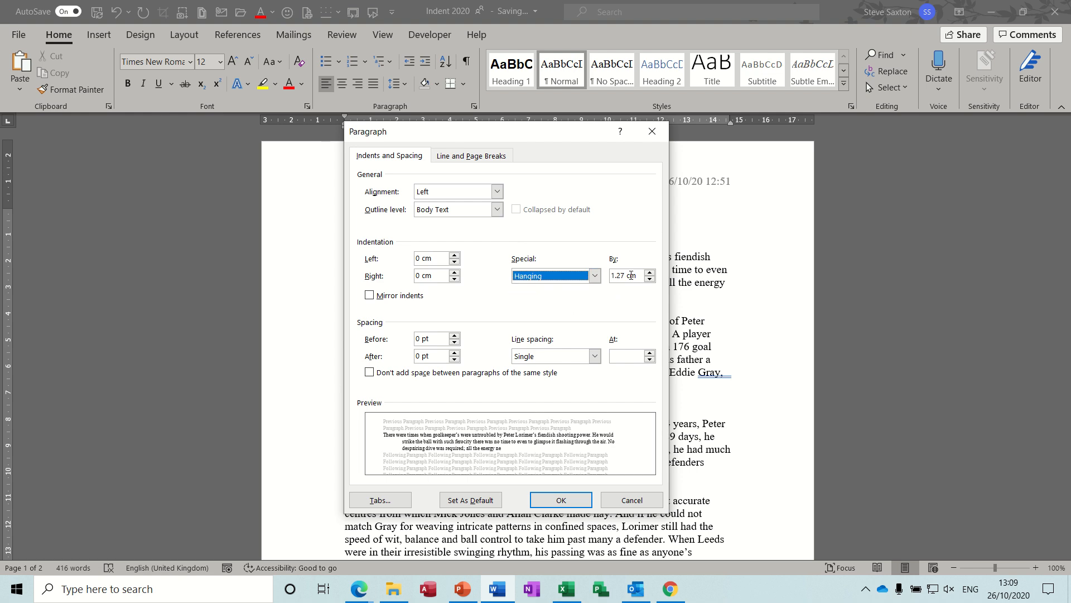
left_click(594, 276)
left_click(561, 289)
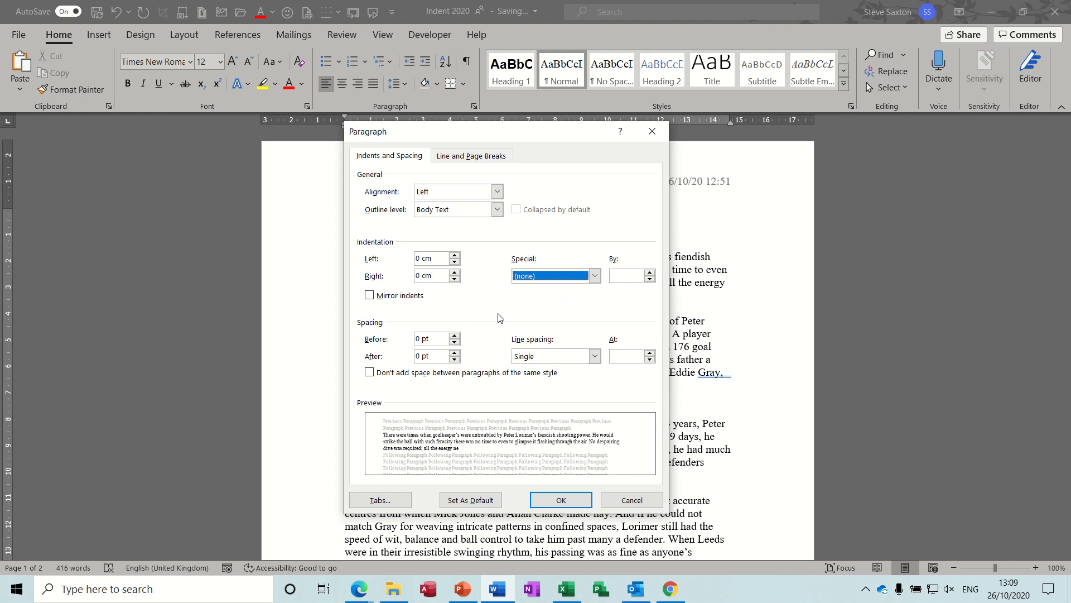
left_click(629, 502)
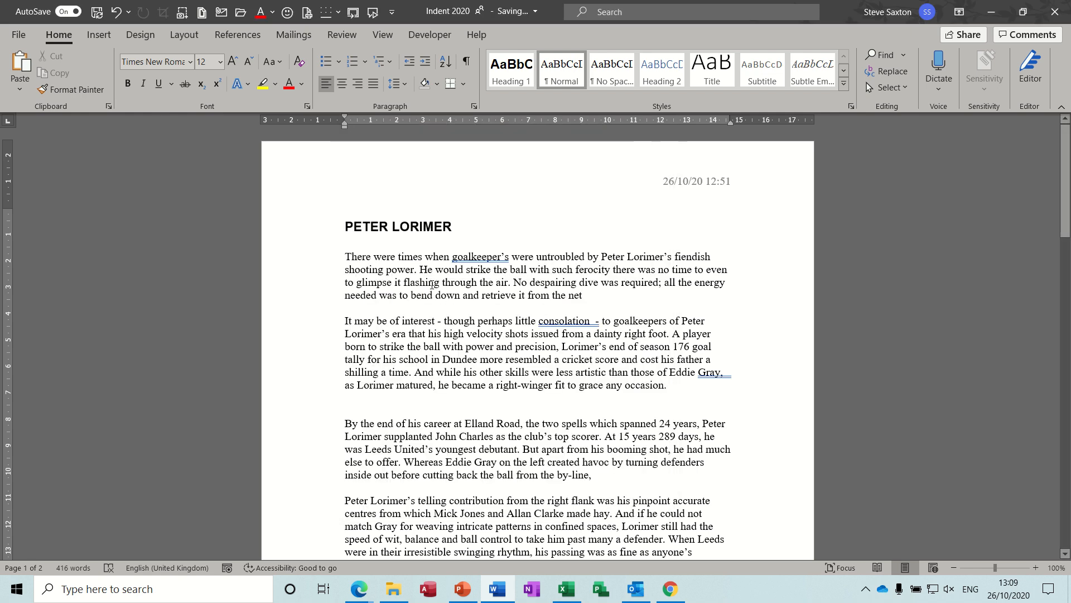